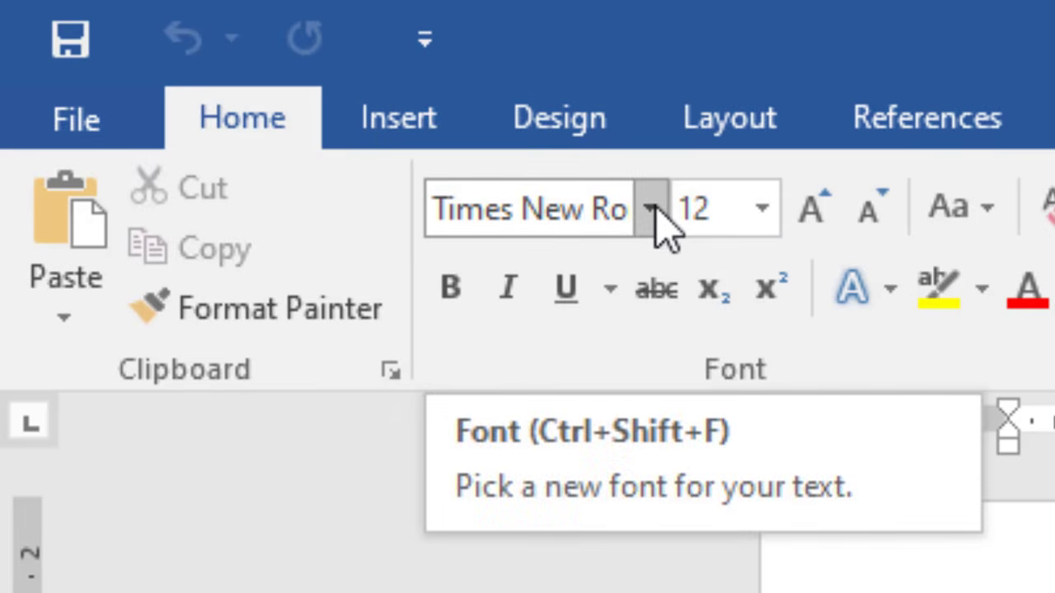
left_click(650, 210)
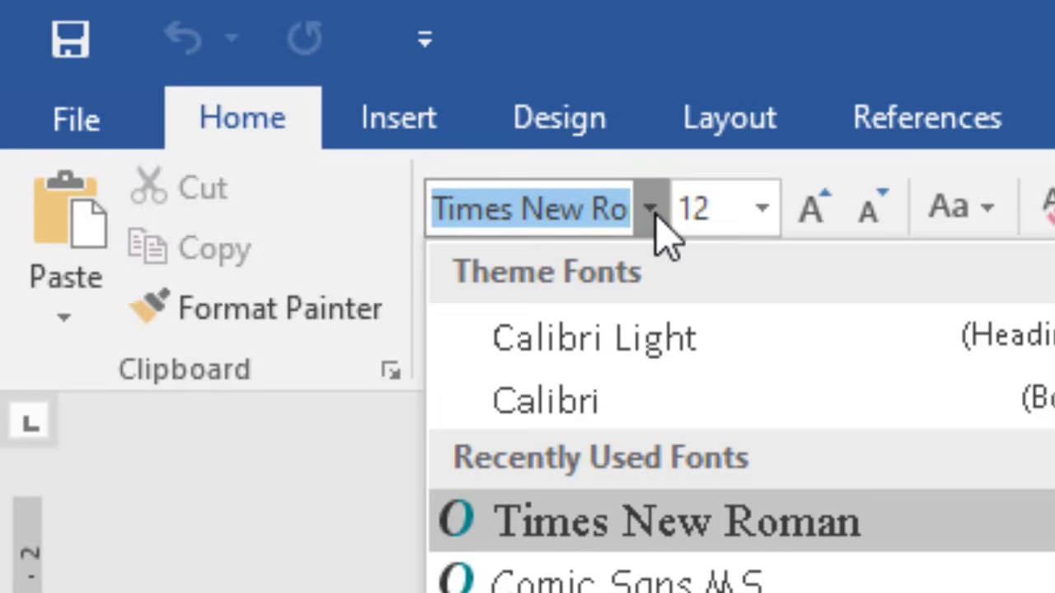
left_click(764, 215)
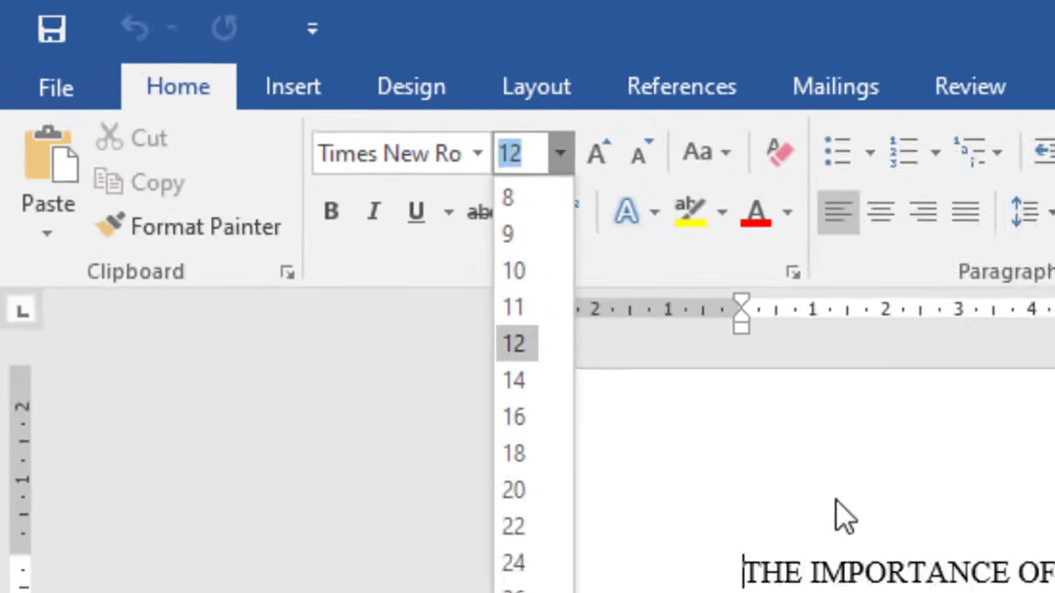
left_click(356, 217)
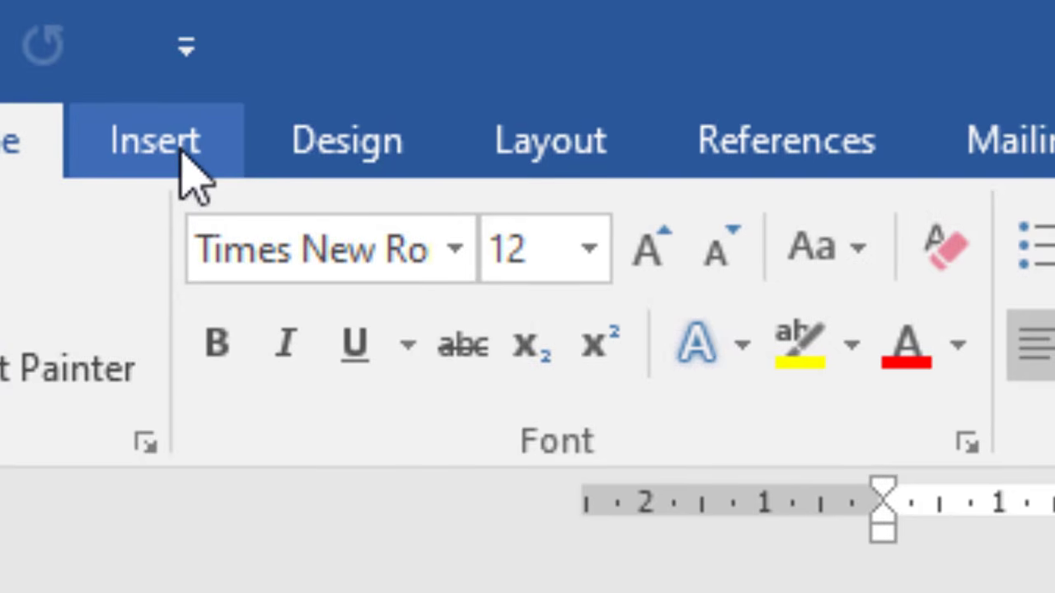
Insert a Blank (Three Columns) header and replace its left placeholder with EXAMINATION NUMBER
left_click(181, 157)
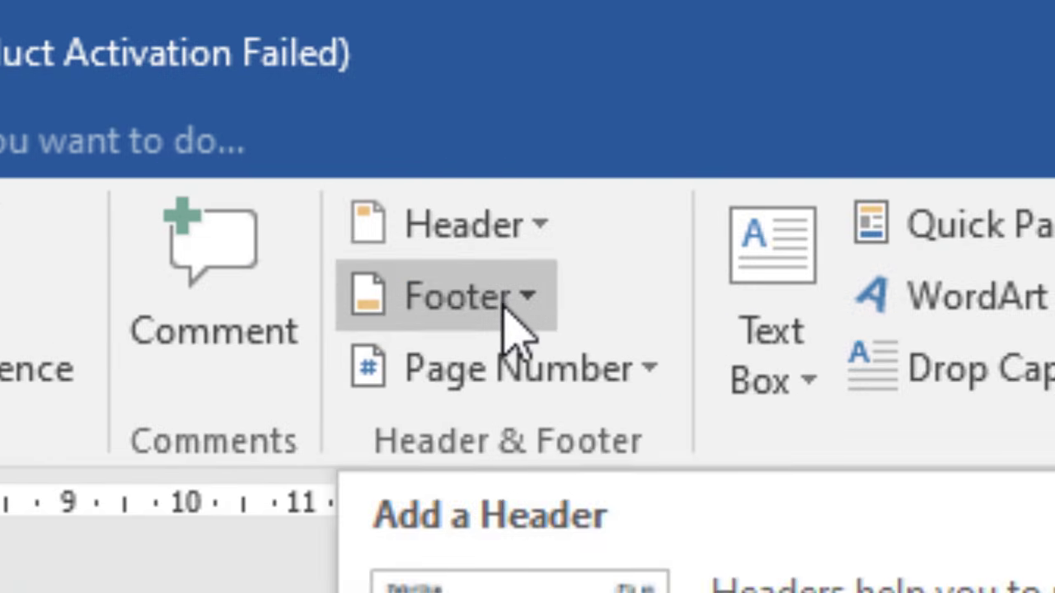
left_click(519, 221)
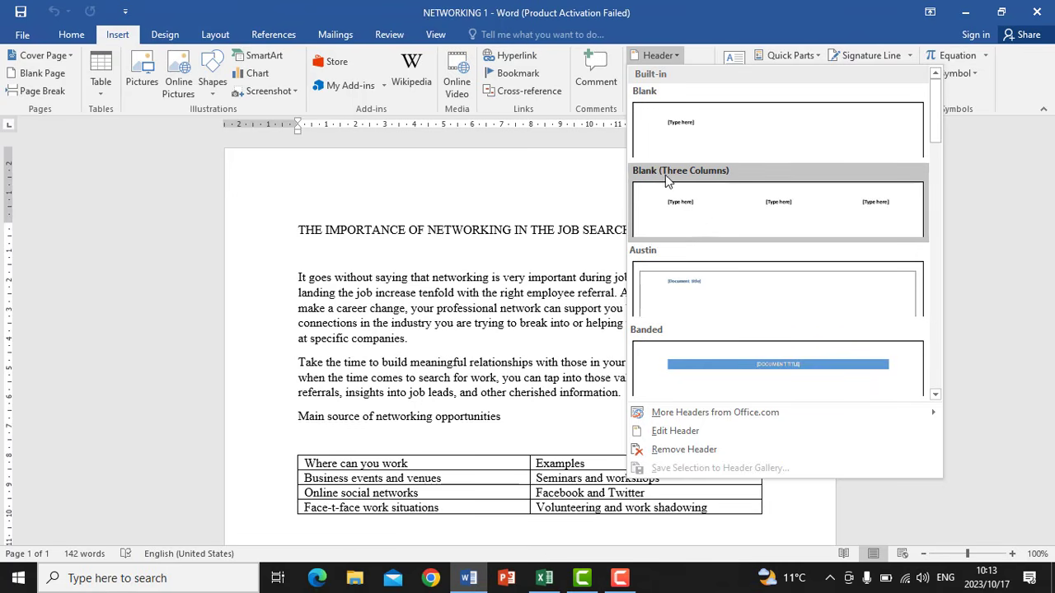
left_click(700, 201)
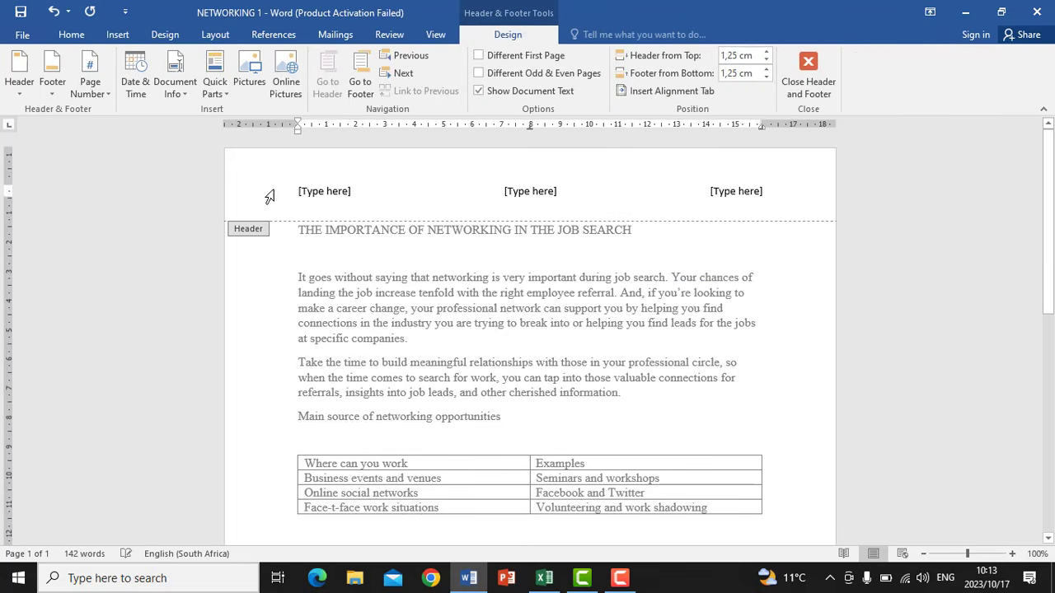
left_click(321, 189)
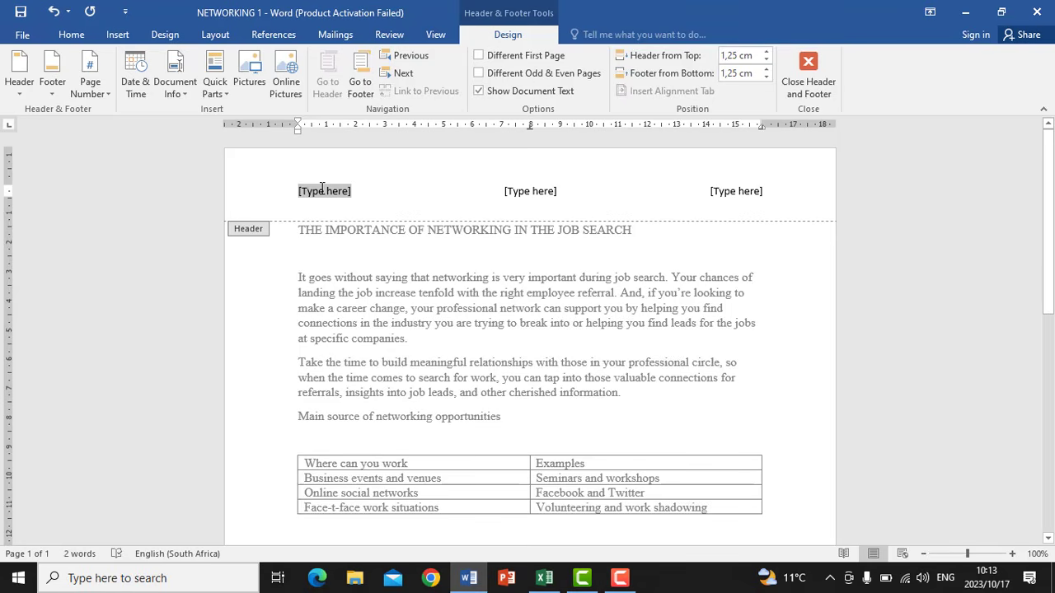
type("EXA")
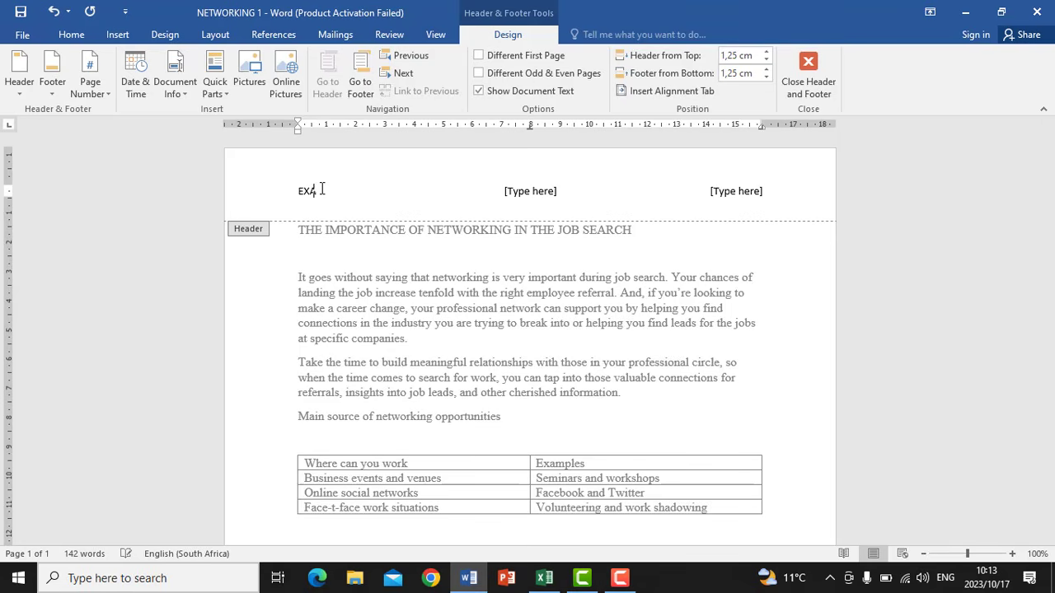
type("MINATION NUMBER")
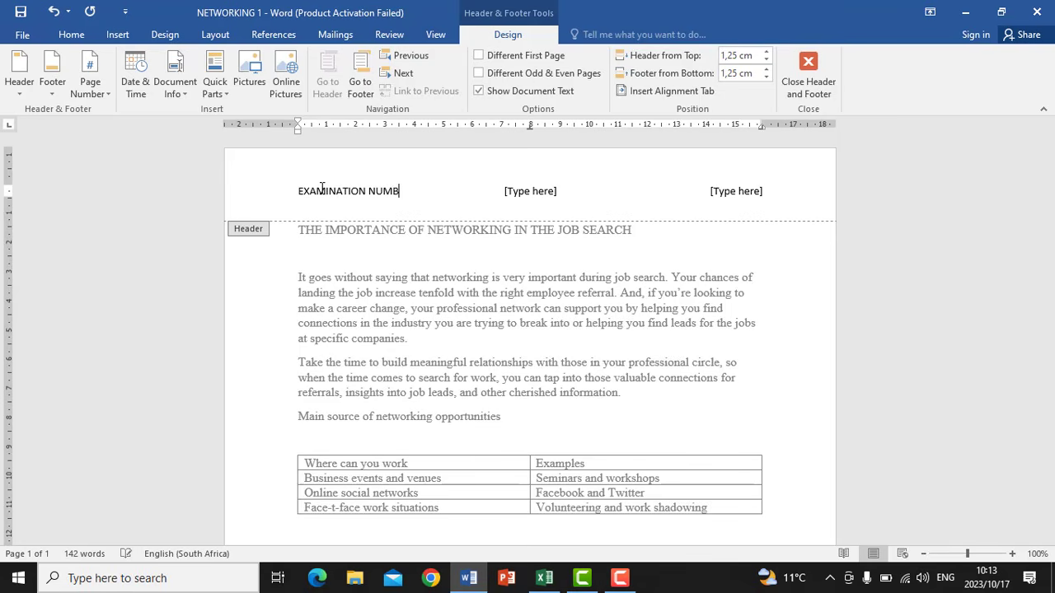
Delete the header's centre placeholder, replace the right one with QUESTION 1, and return to the document body
left_click(528, 191)
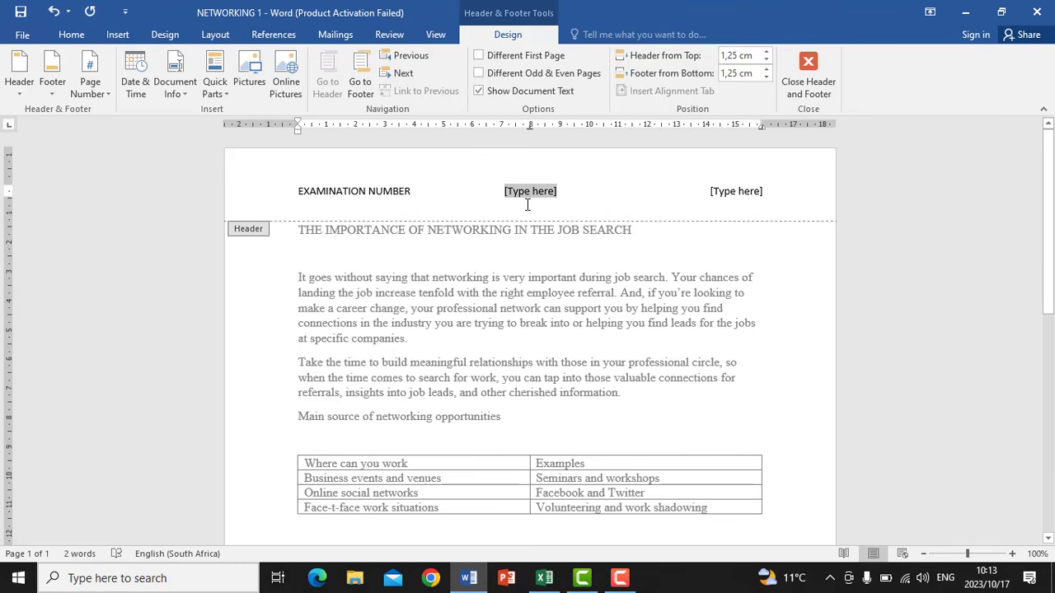
key("Delete")
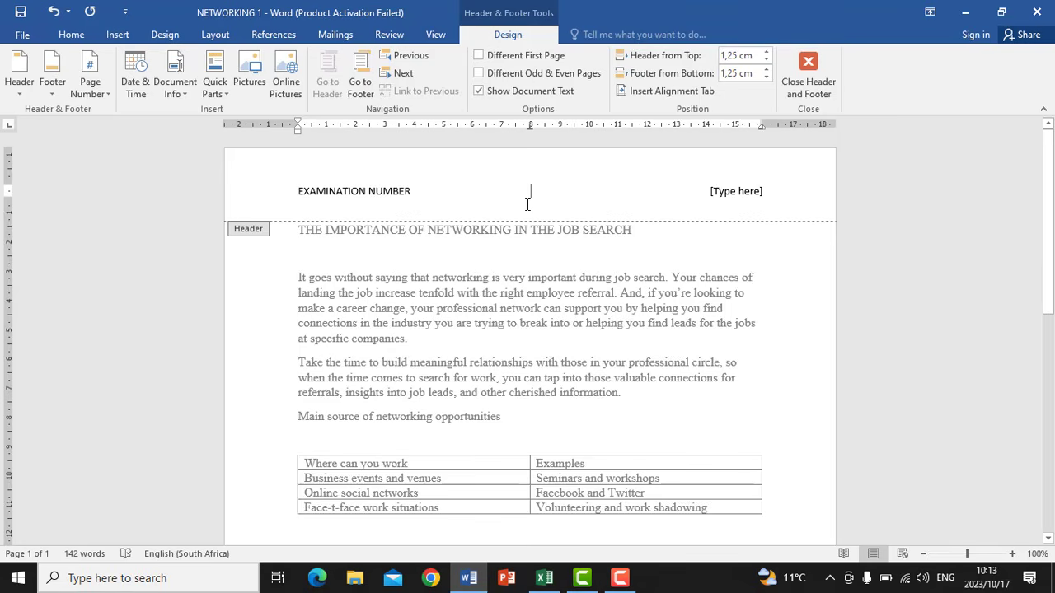
left_click(737, 193)
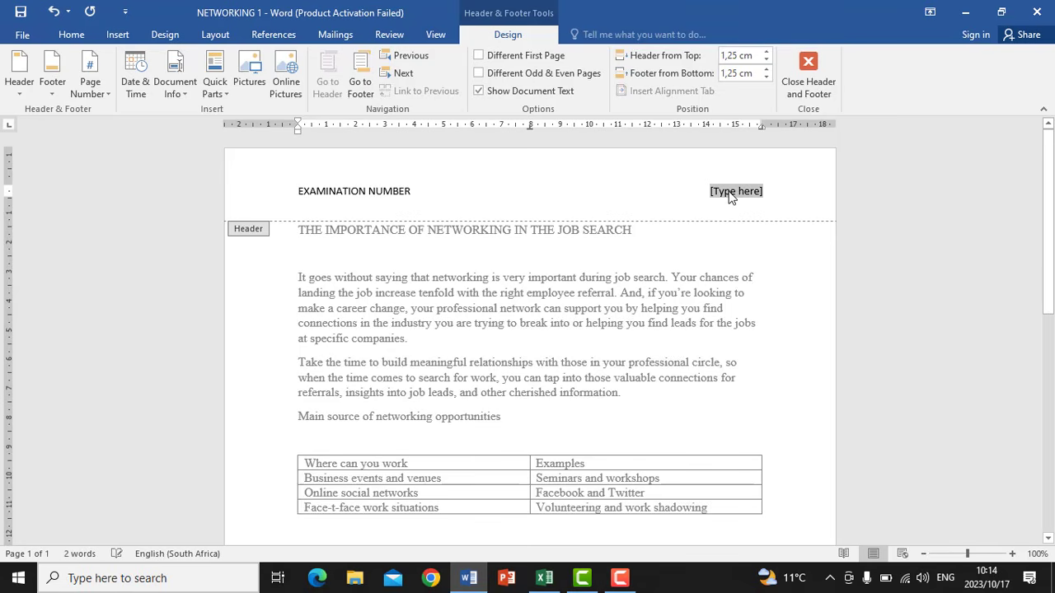
type("QUESTION ")
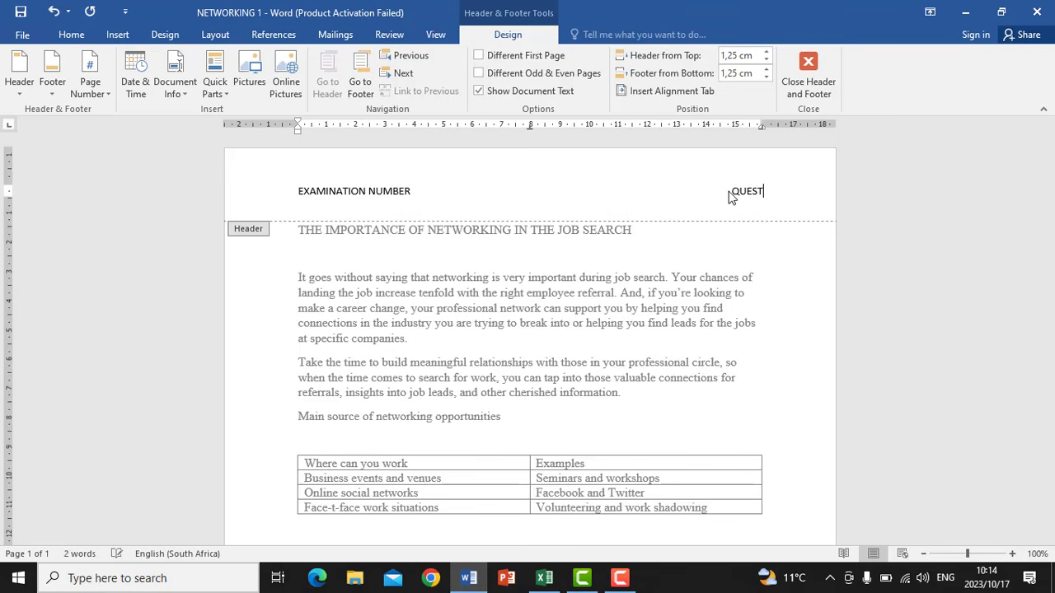
type("1")
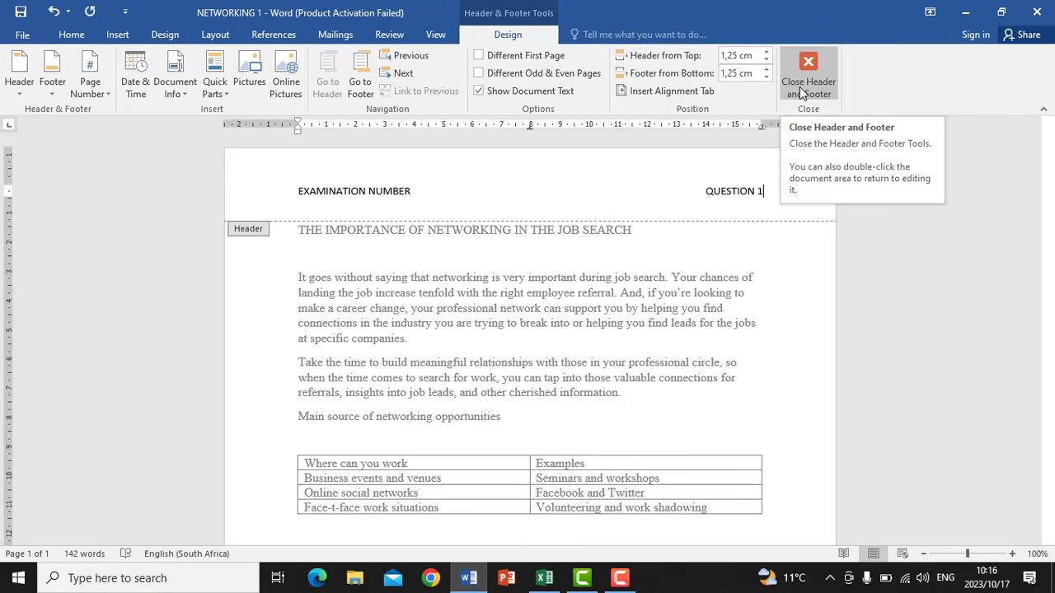
left_click(799, 86)
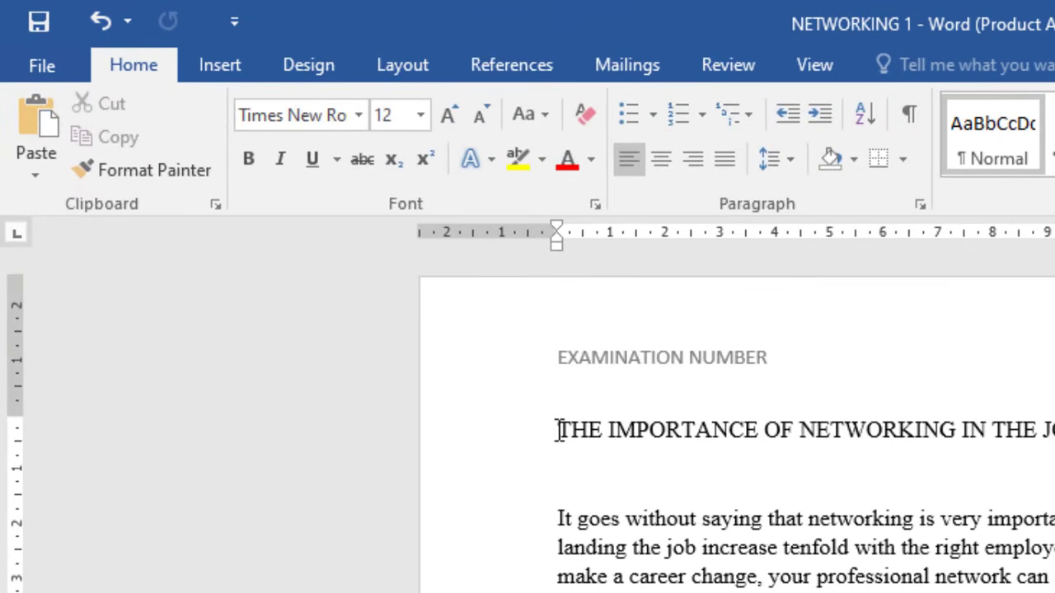
Change the title THE IMPORTANCE OF NETWORKING IN THE JOB SEARCH to the Rockwell Extra font at size 16
left_click_drag(557, 430, 1054, 437)
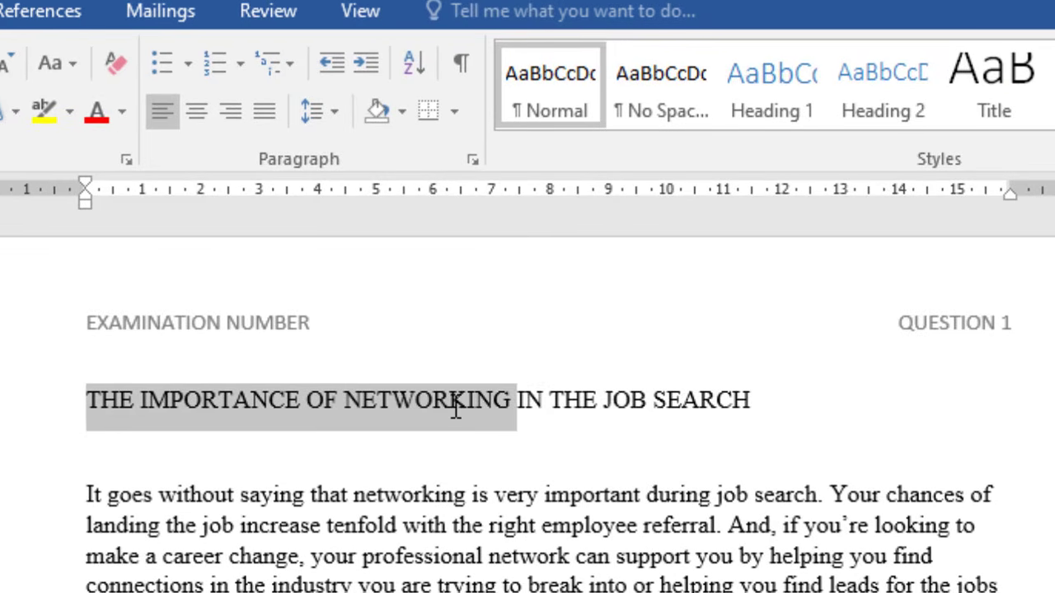
left_click_drag(688, 408, 767, 404)
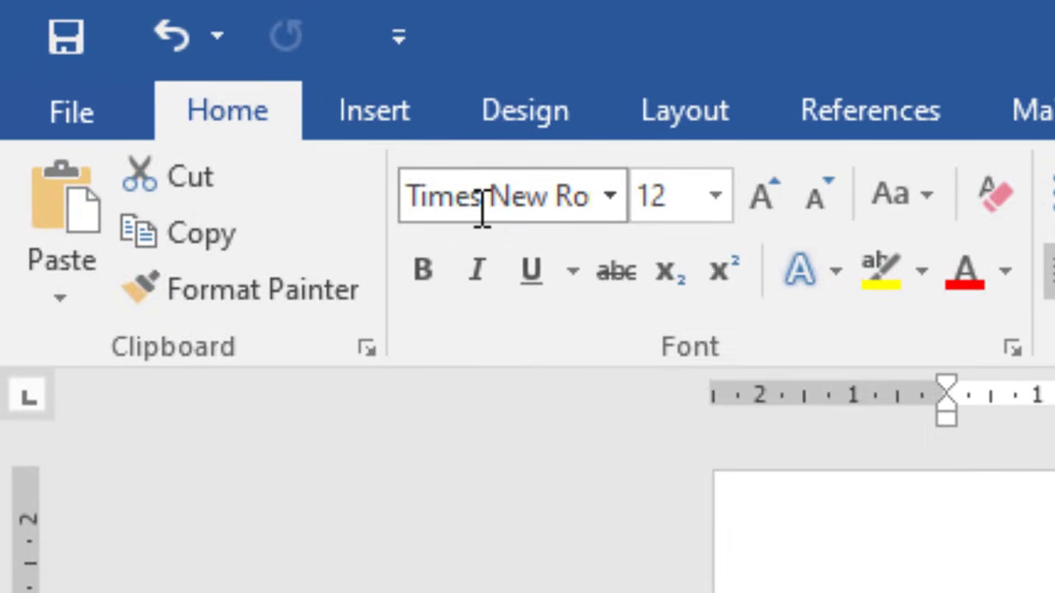
left_click(482, 202)
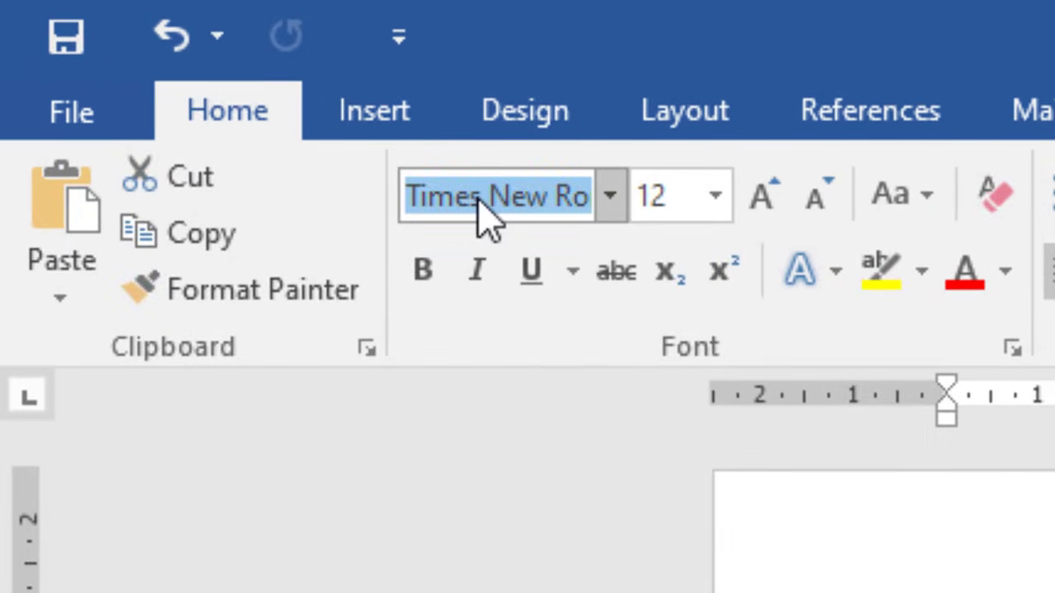
type("Roc")
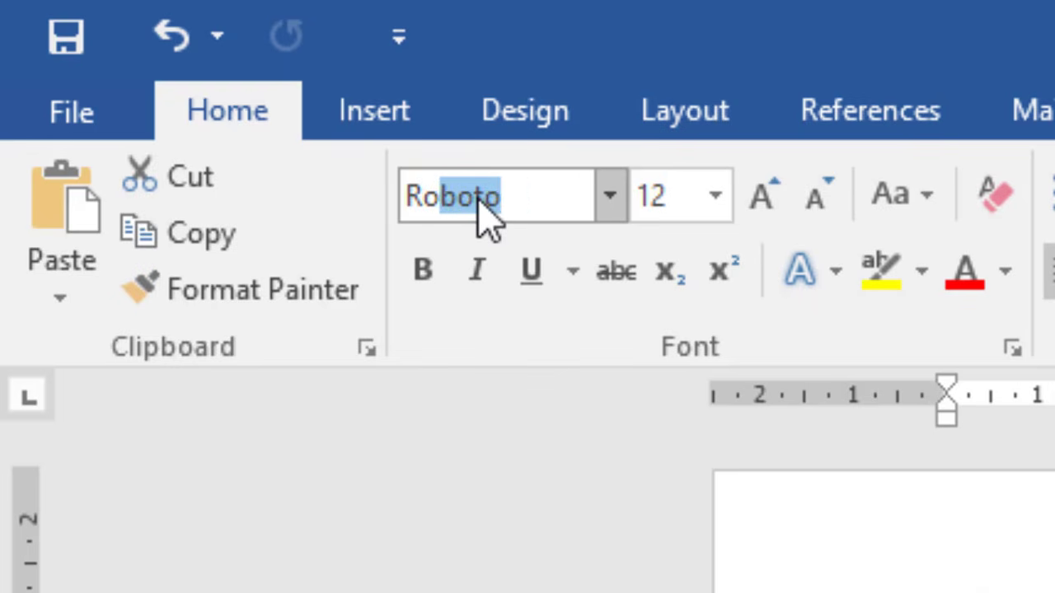
type("k")
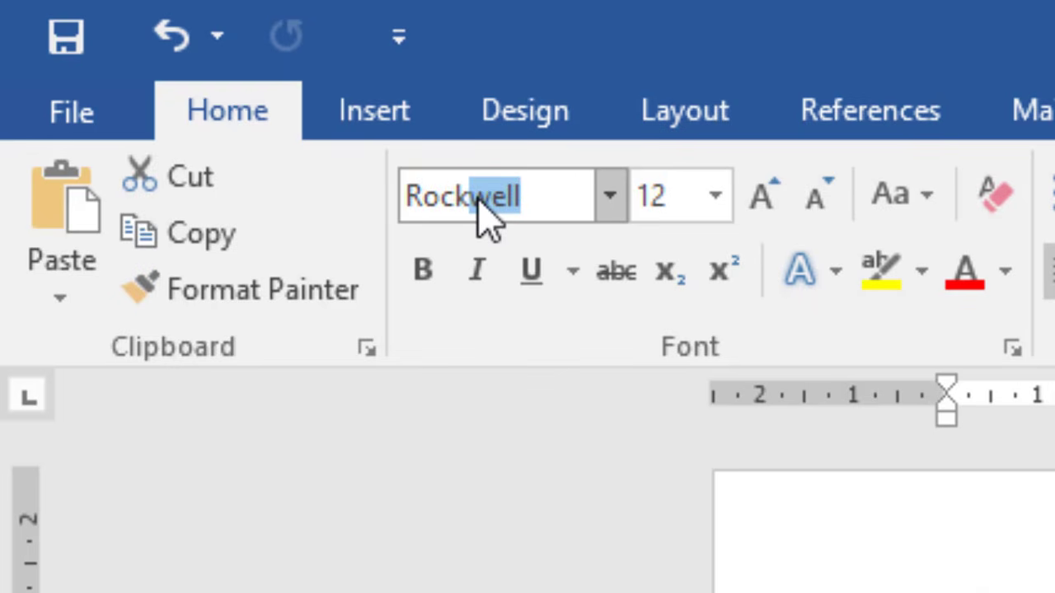
type("well ")
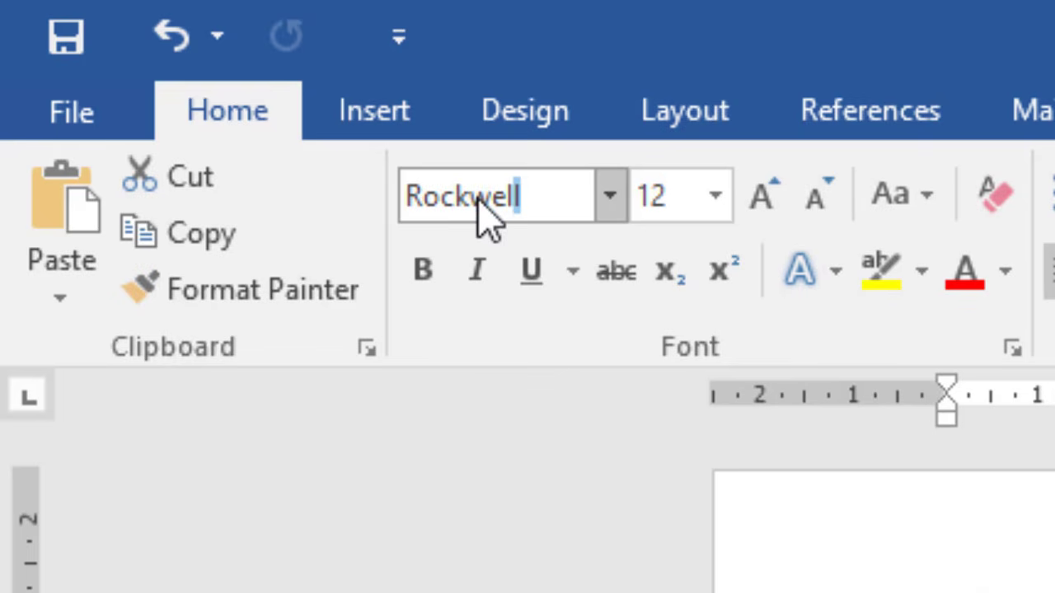
type("Extra")
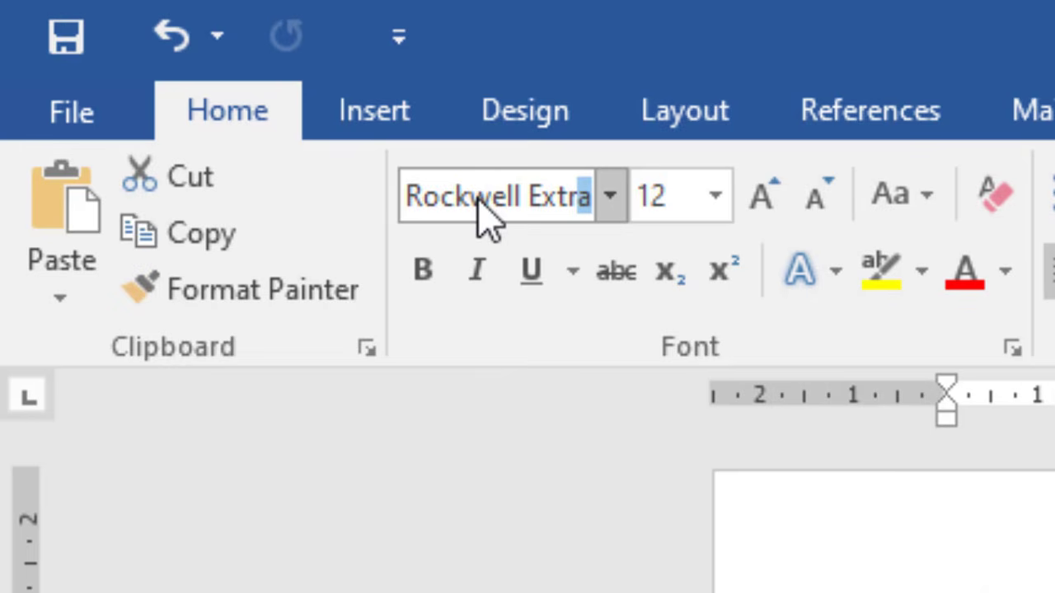
key("Return")
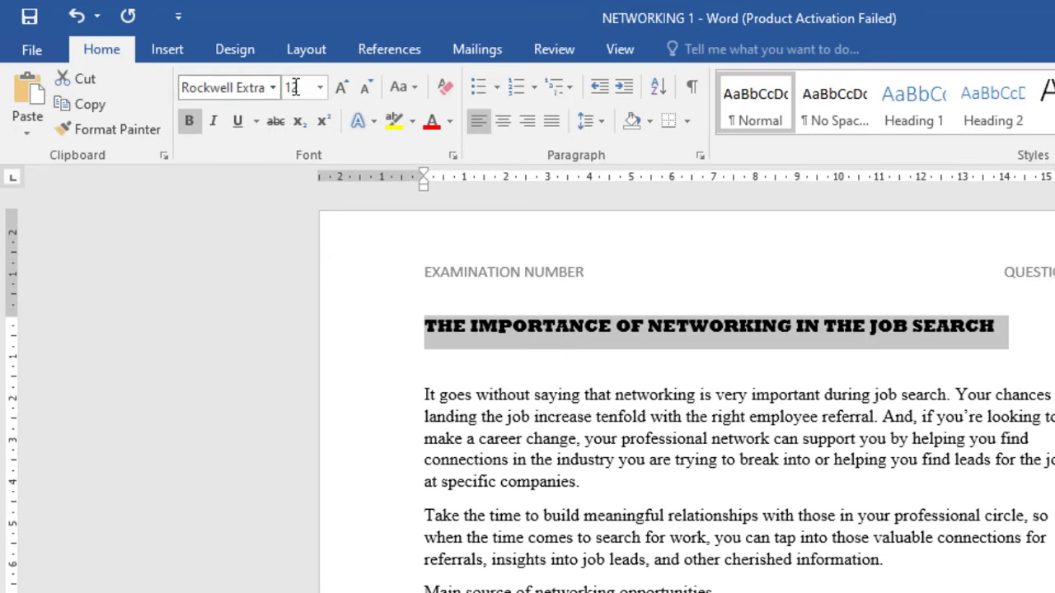
left_click(325, 88)
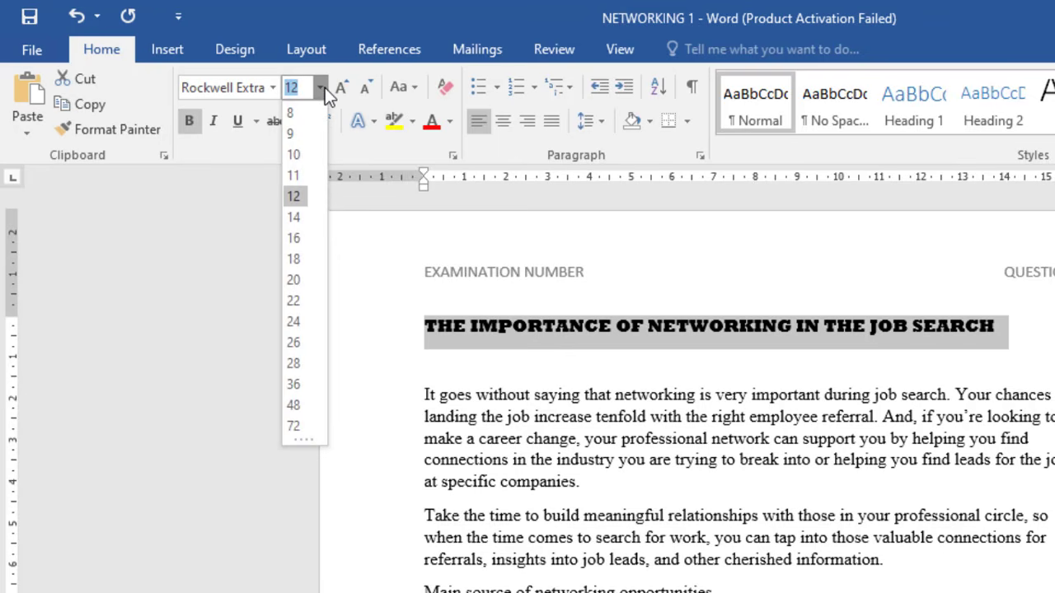
left_click(299, 243)
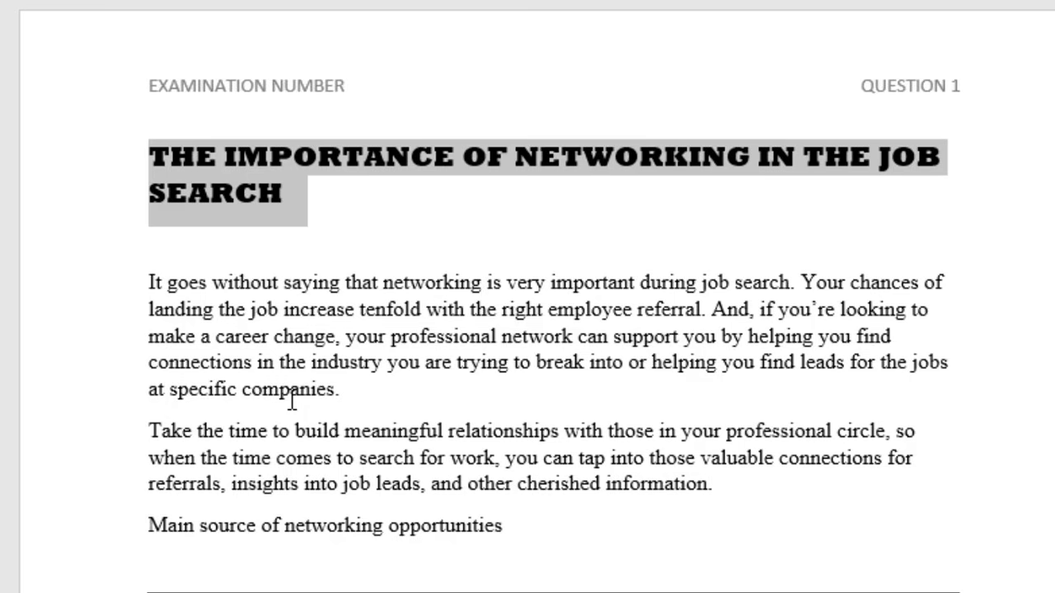
Apply a double underline to the line "Main source of networking opportunities" above the table
scroll(262, 416, "down", 1)
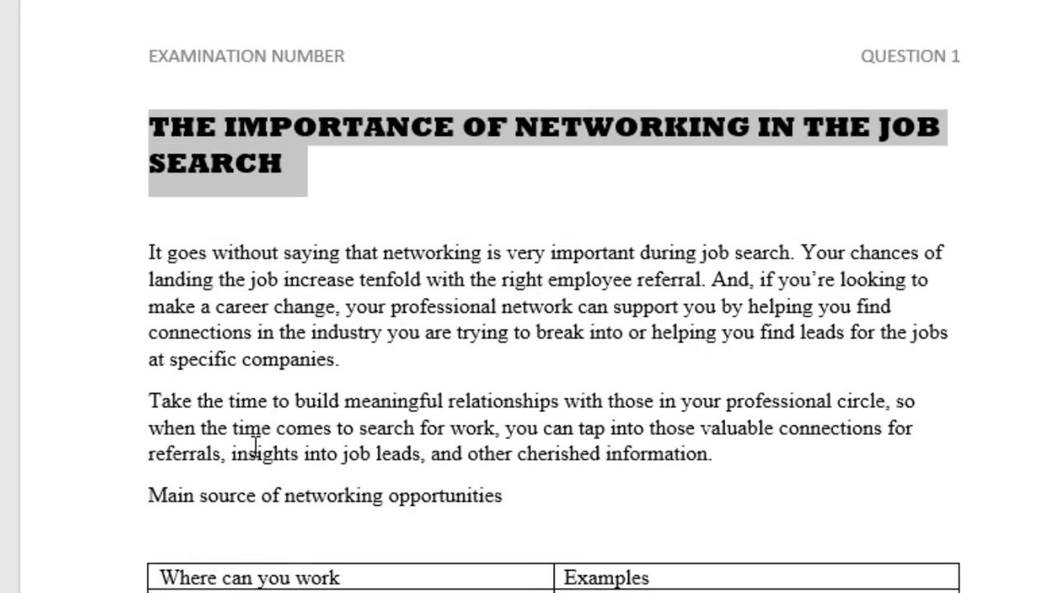
left_click_drag(149, 463, 514, 477)
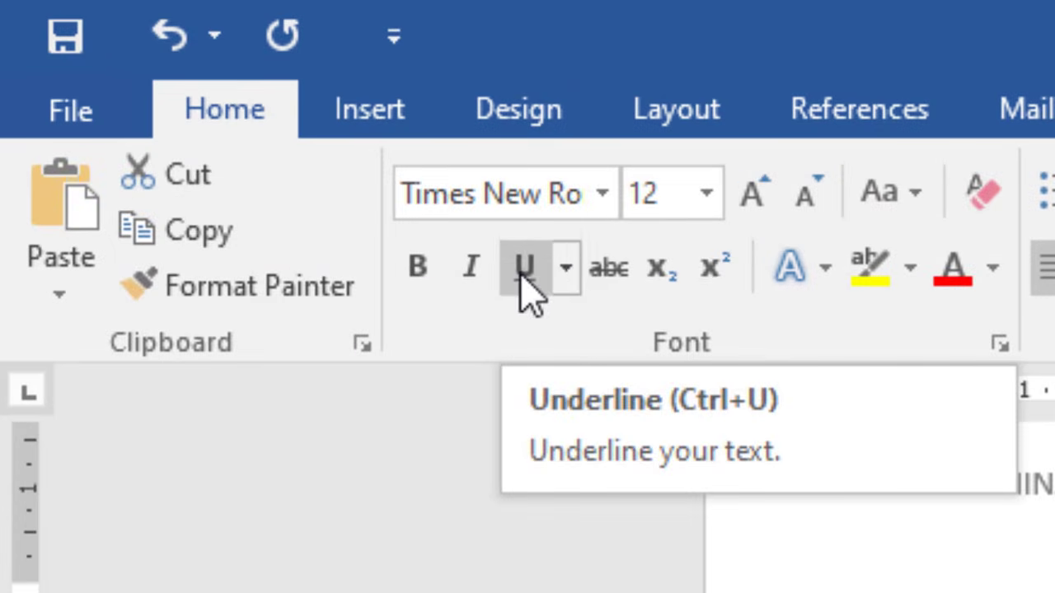
left_click(567, 272)
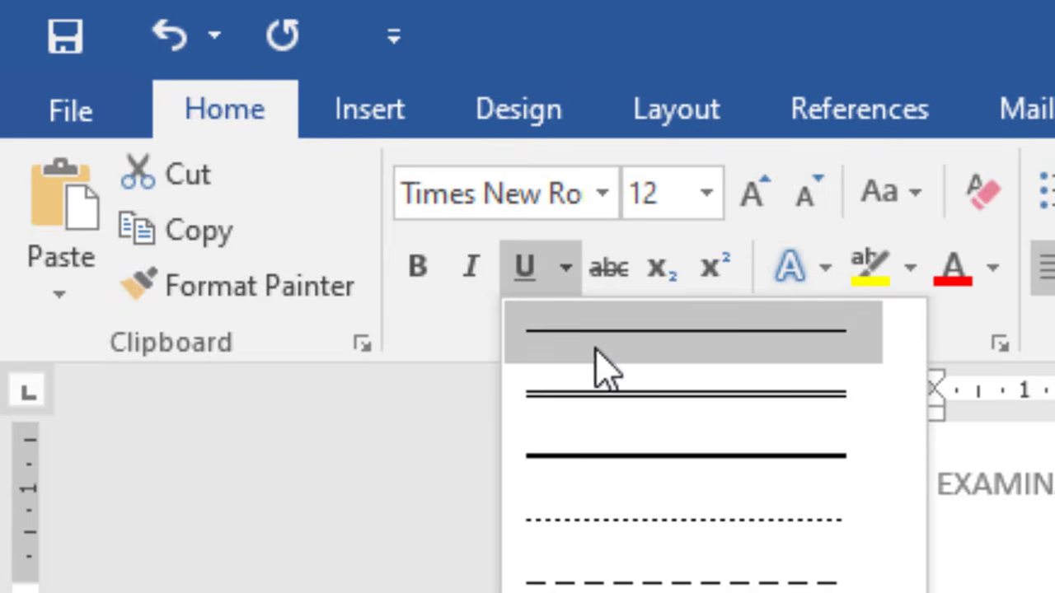
left_click(630, 419)
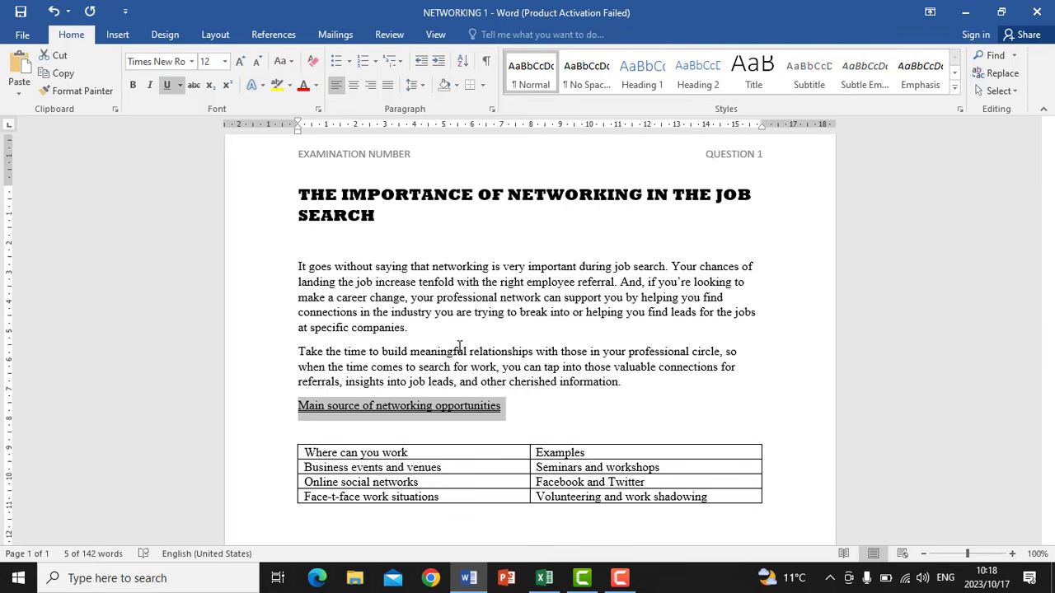
scroll(450, 387, "down", 1)
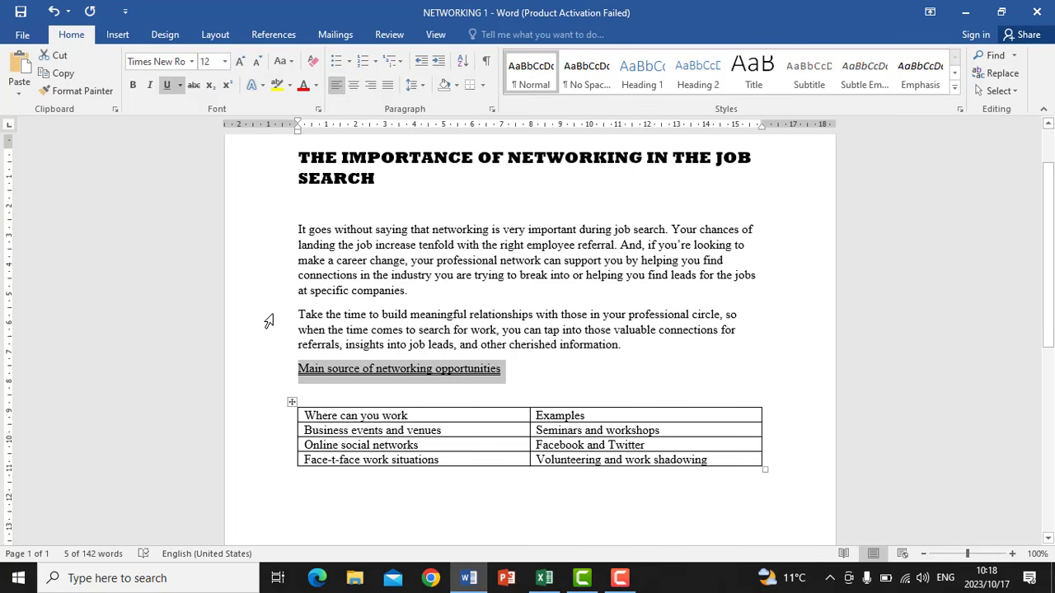
left_click(344, 397)
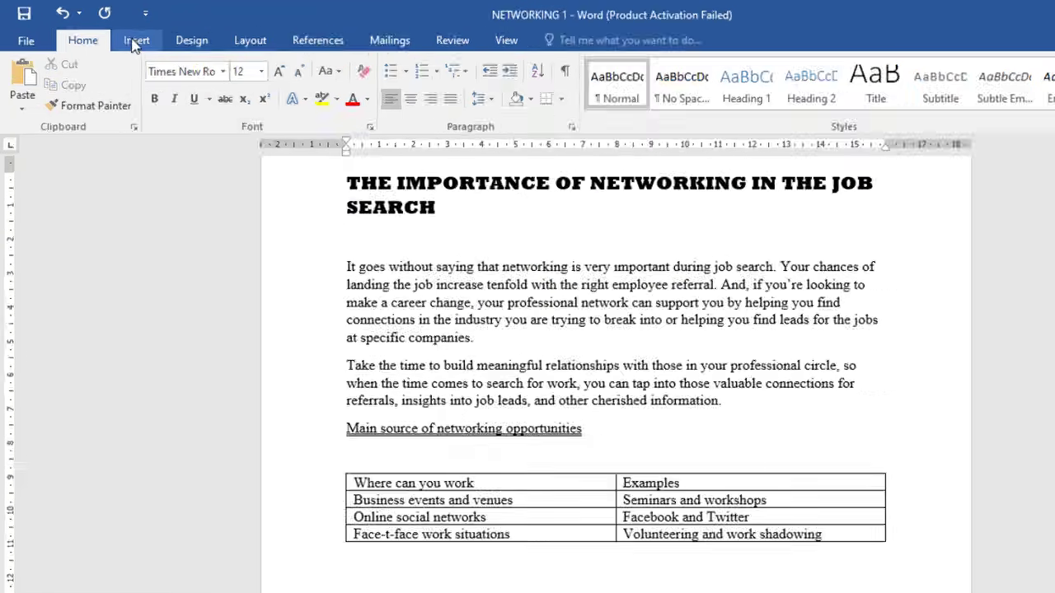
left_click(114, 37)
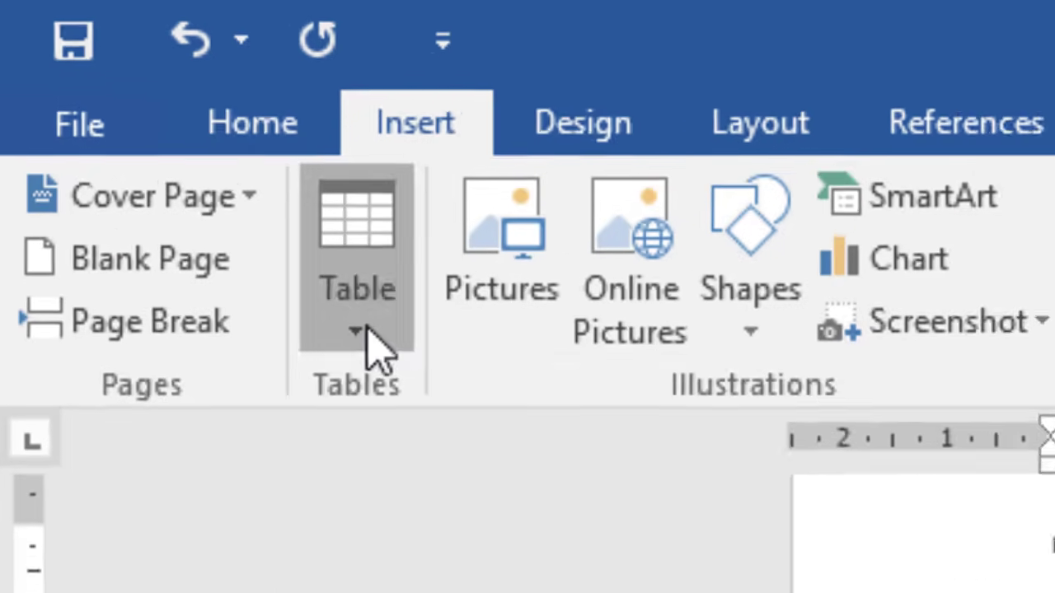
left_click(369, 330)
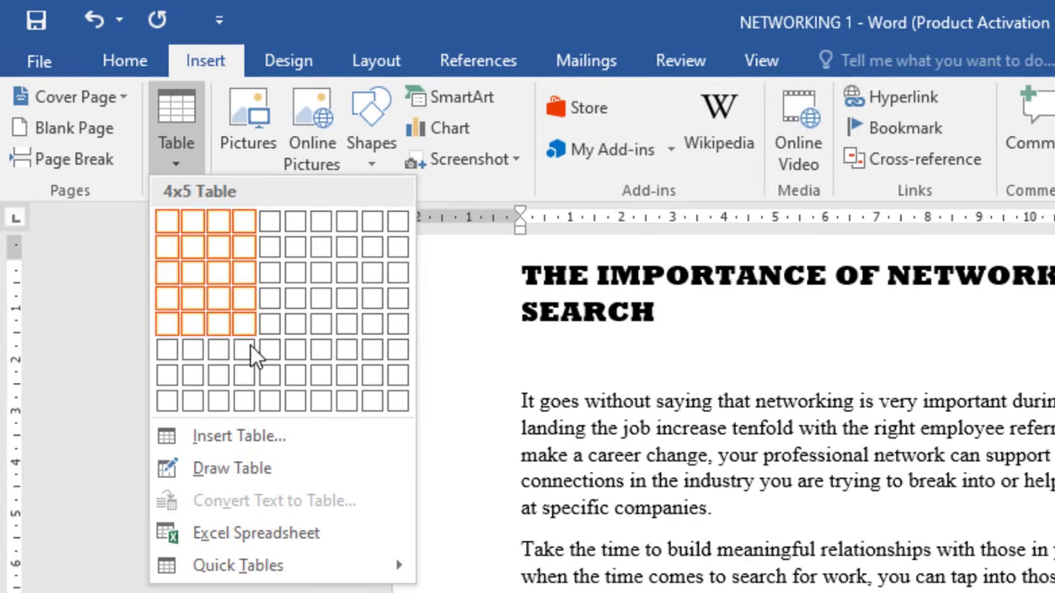
left_click(243, 438)
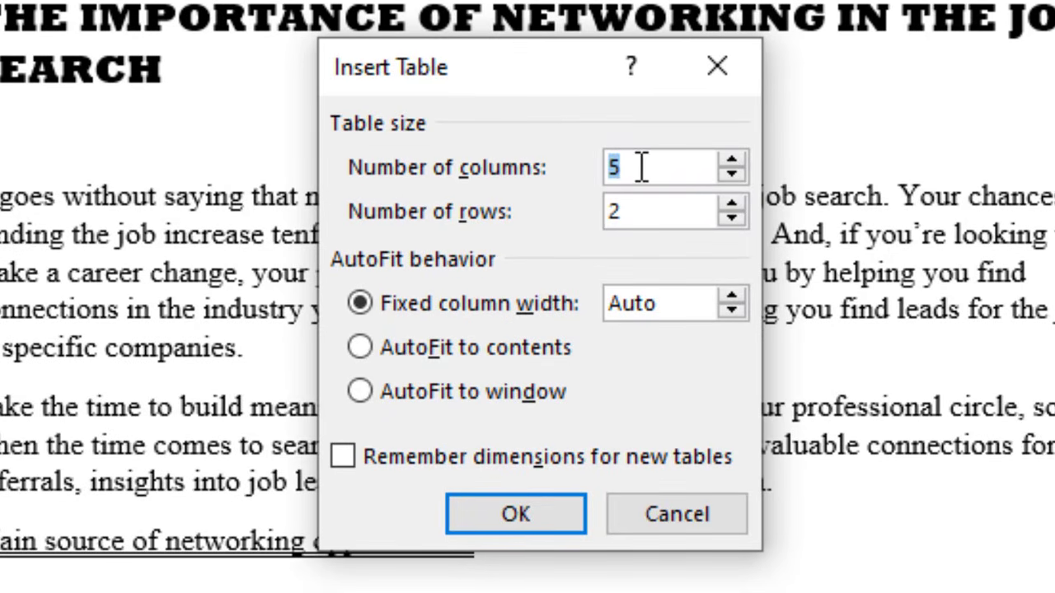
left_click_drag(642, 167, 595, 167)
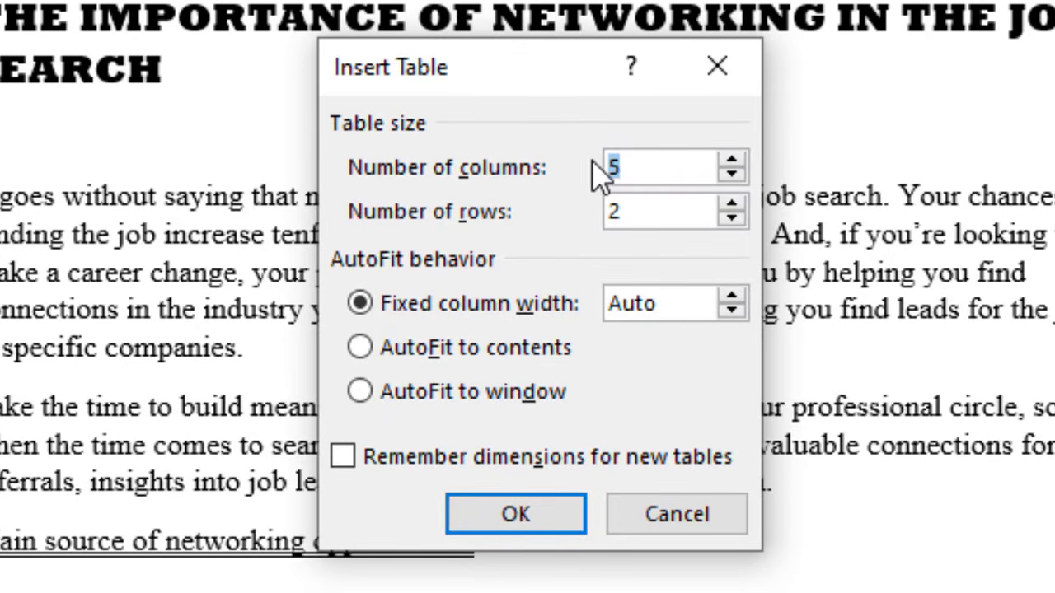
type("2")
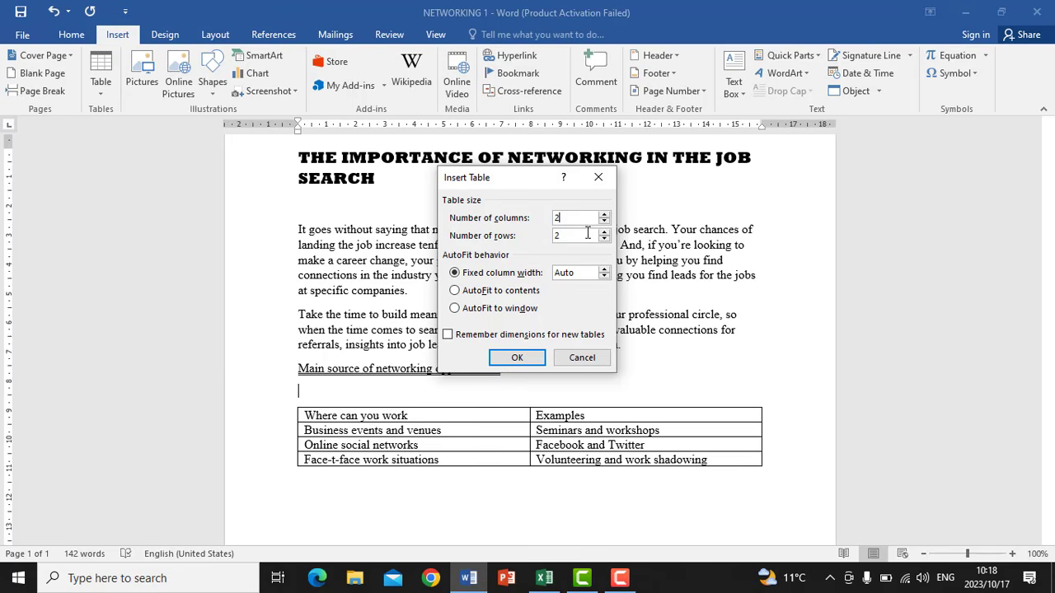
key("Tab")
type("4")
left_click(581, 358)
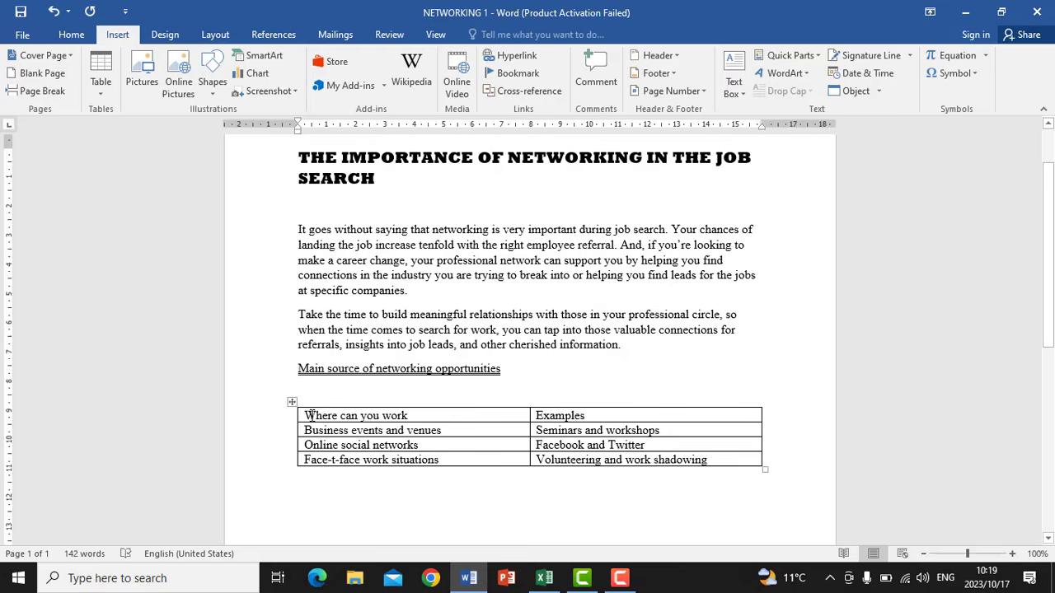
Make the table's header row, Where can you work and Examples, bold and right-aligned
left_click_drag(307, 415, 673, 412)
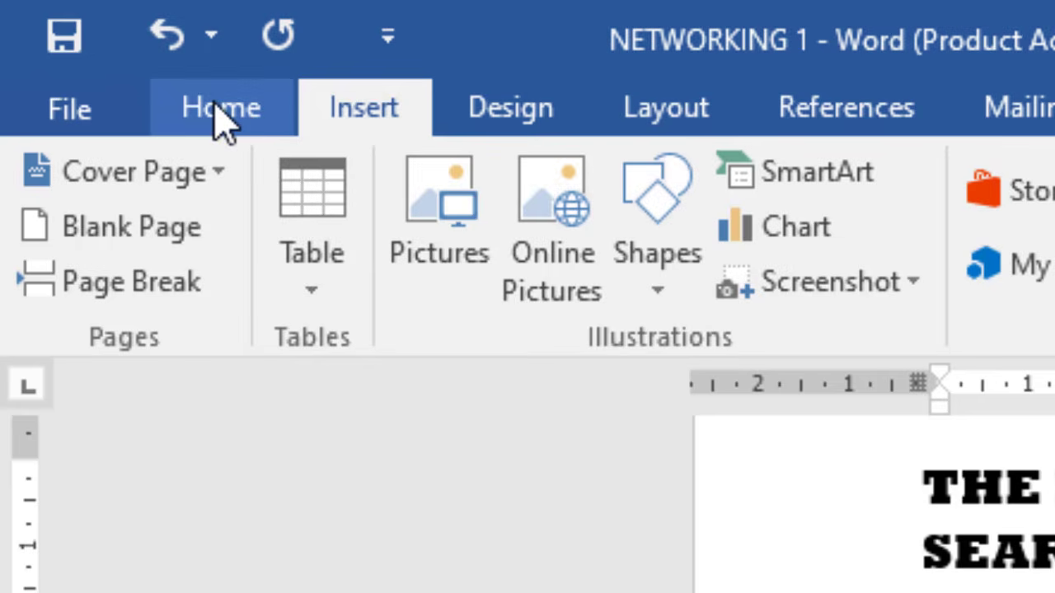
left_click(223, 117)
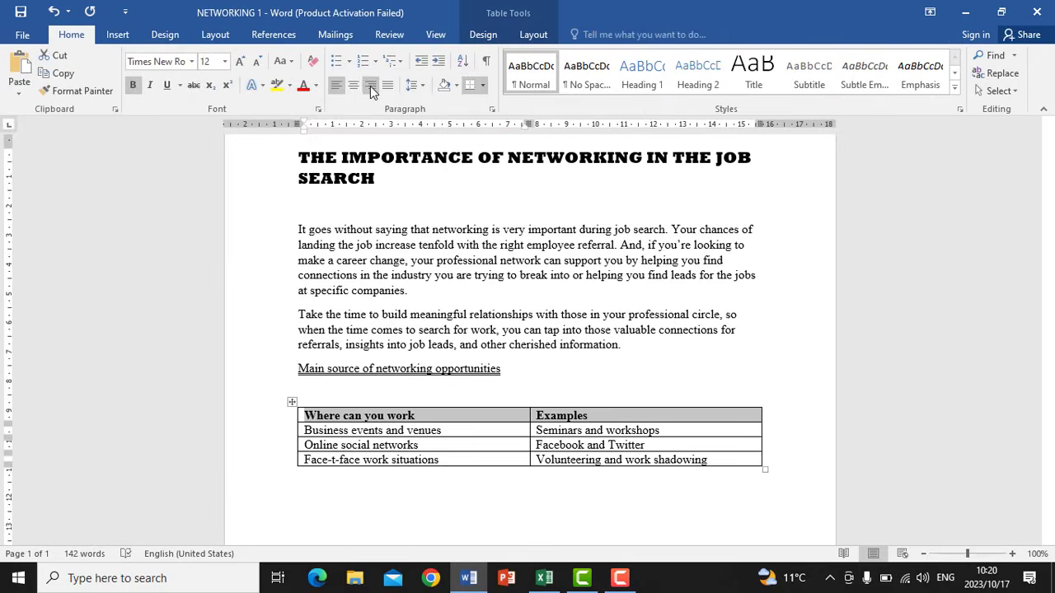
left_click(370, 86)
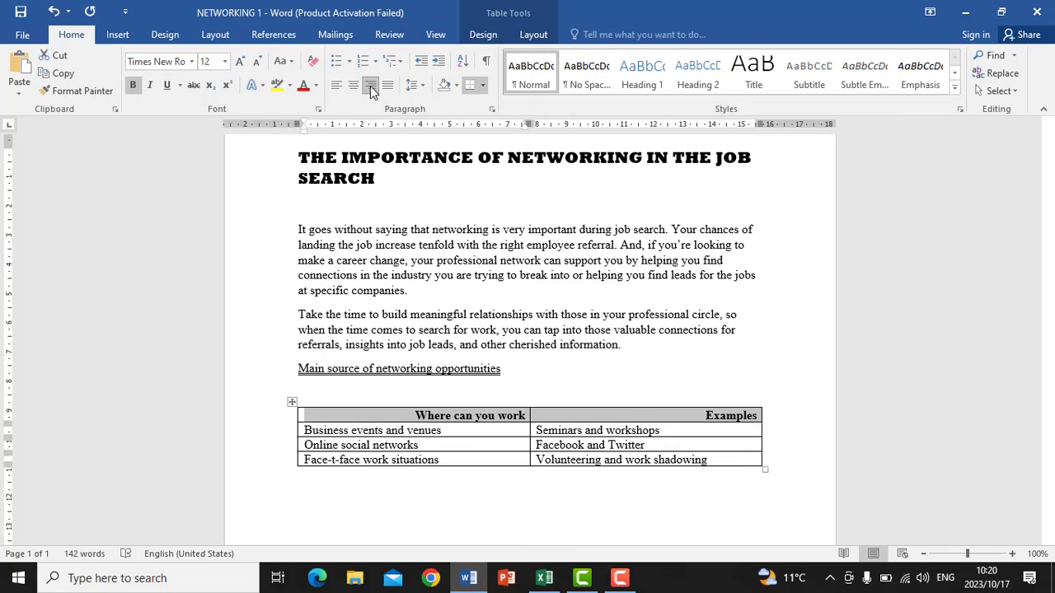
left_click(322, 368)
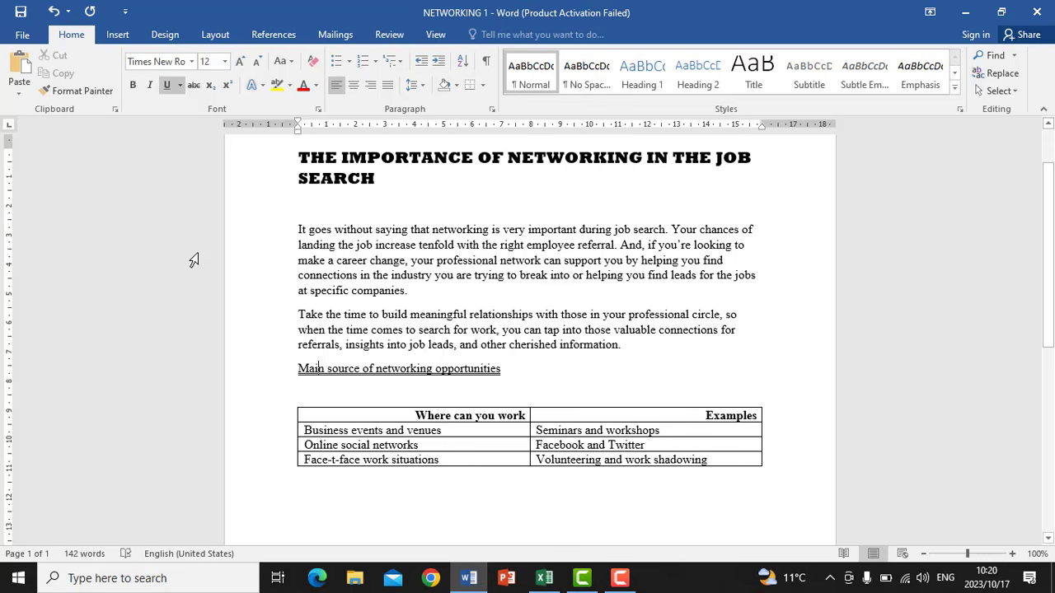
Justify all text from the title through the subheading "Main source of networking opportunities"
scroll(378, 262, "up", 1)
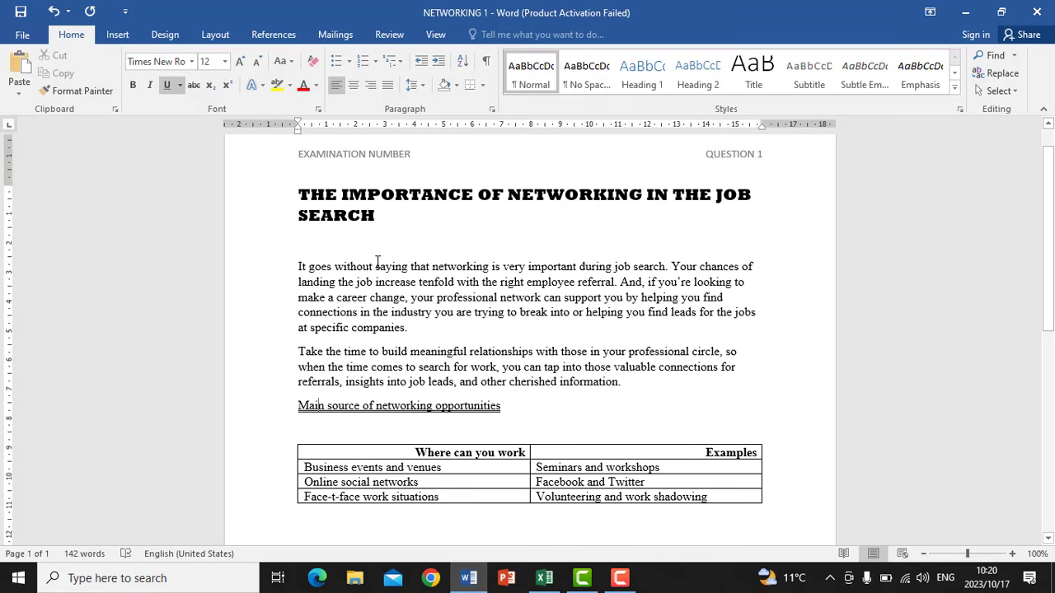
left_click_drag(298, 196, 640, 403)
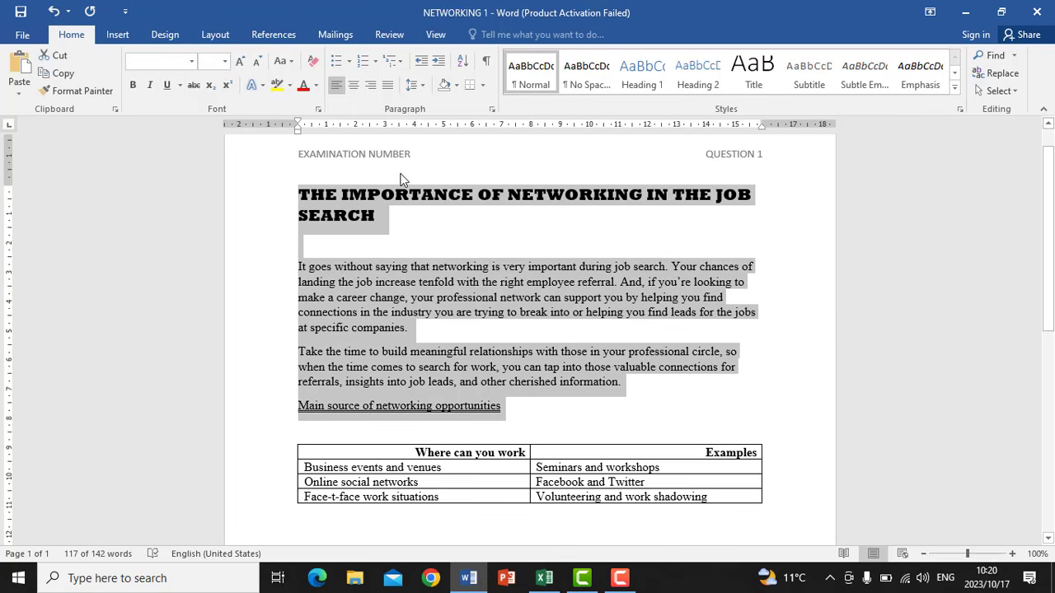
left_click(353, 85)
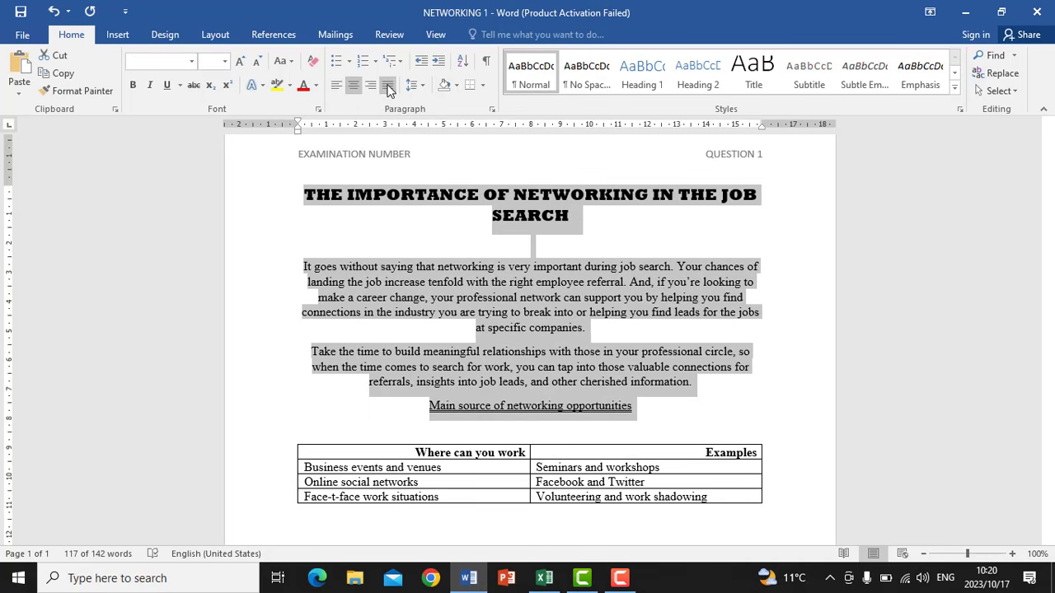
left_click(387, 86)
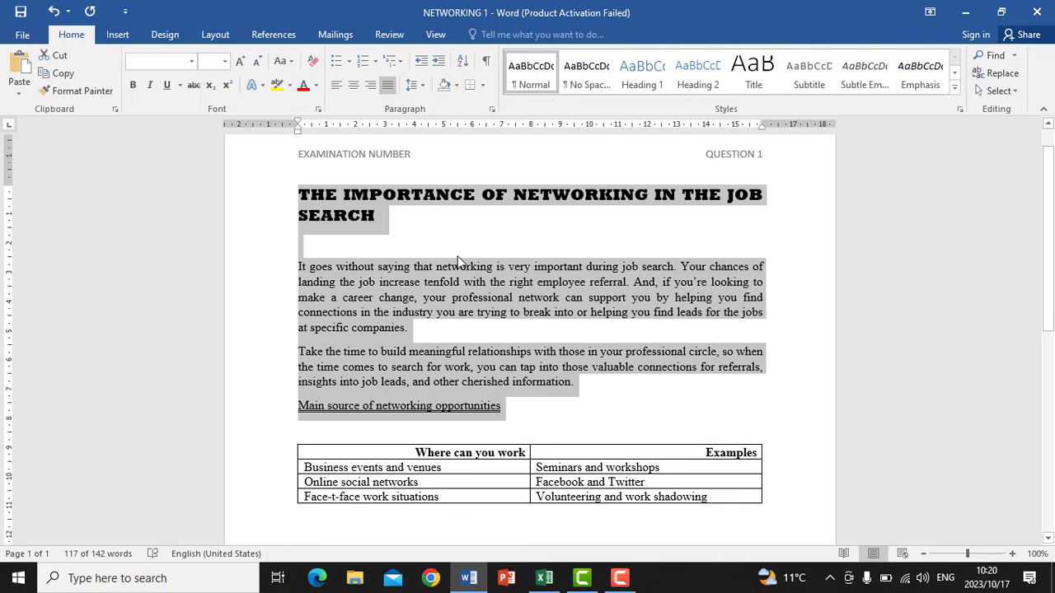
left_click(417, 223)
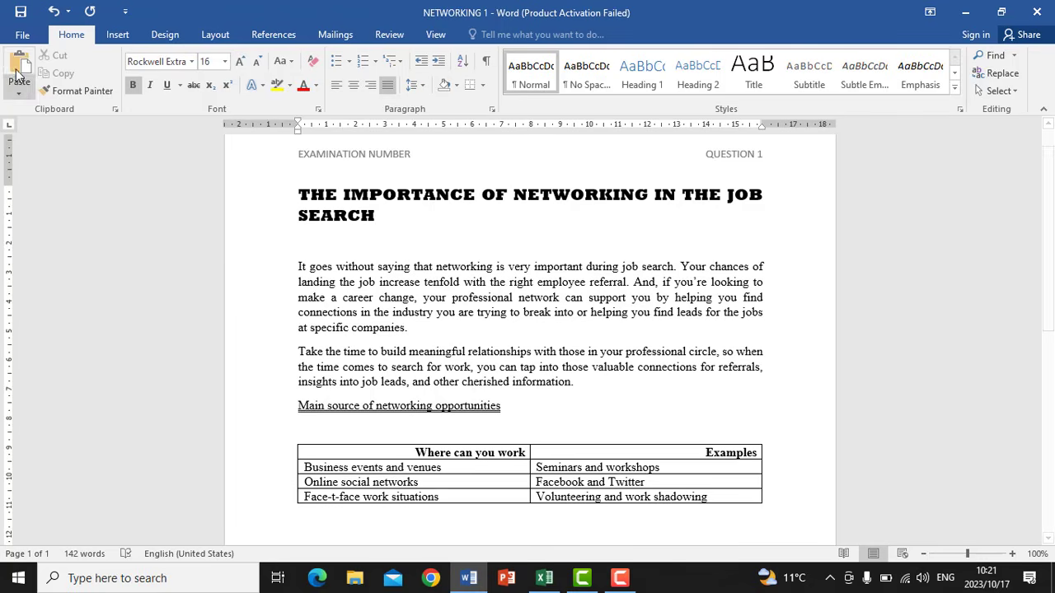
Check the document's print preview and print settings, and return to the document
left_click(18, 34)
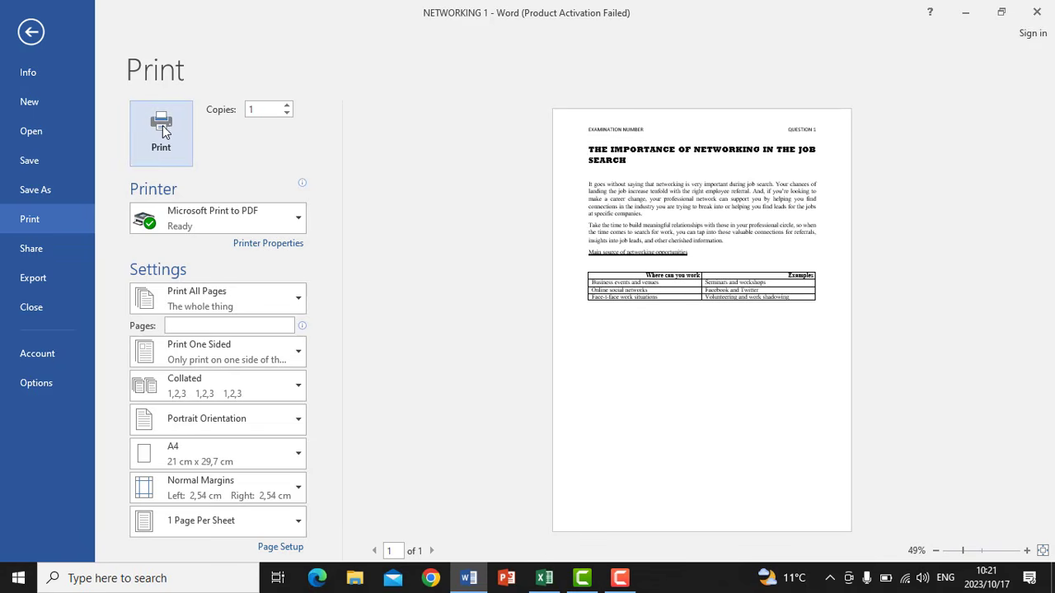
left_click(30, 32)
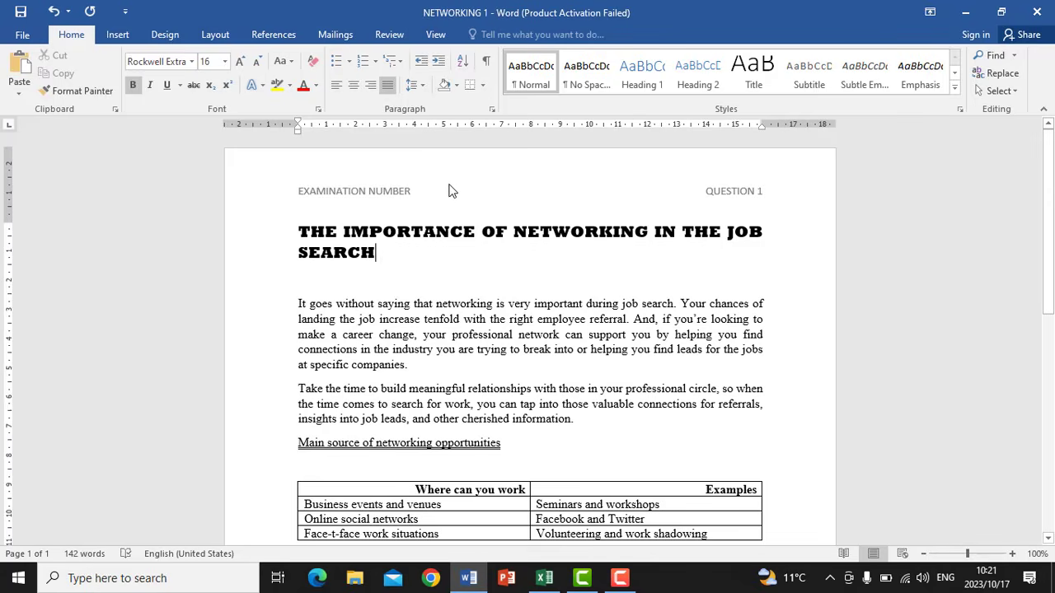
Open the page header for editing and try to centre its EXAMINATION NUMBER text
double_click(449, 190)
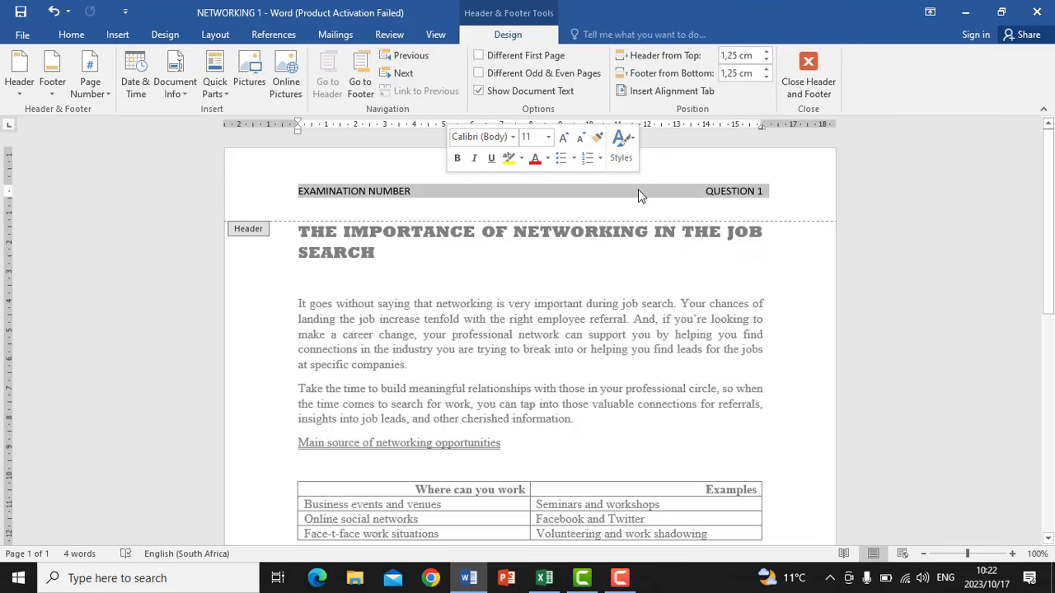
left_click(411, 196)
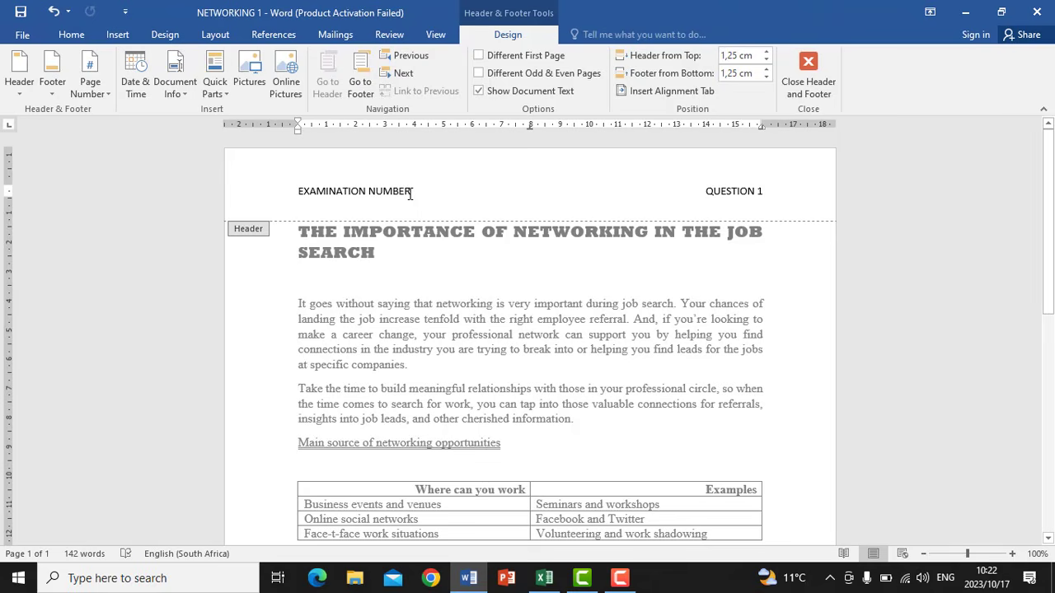
left_click_drag(299, 191, 442, 191)
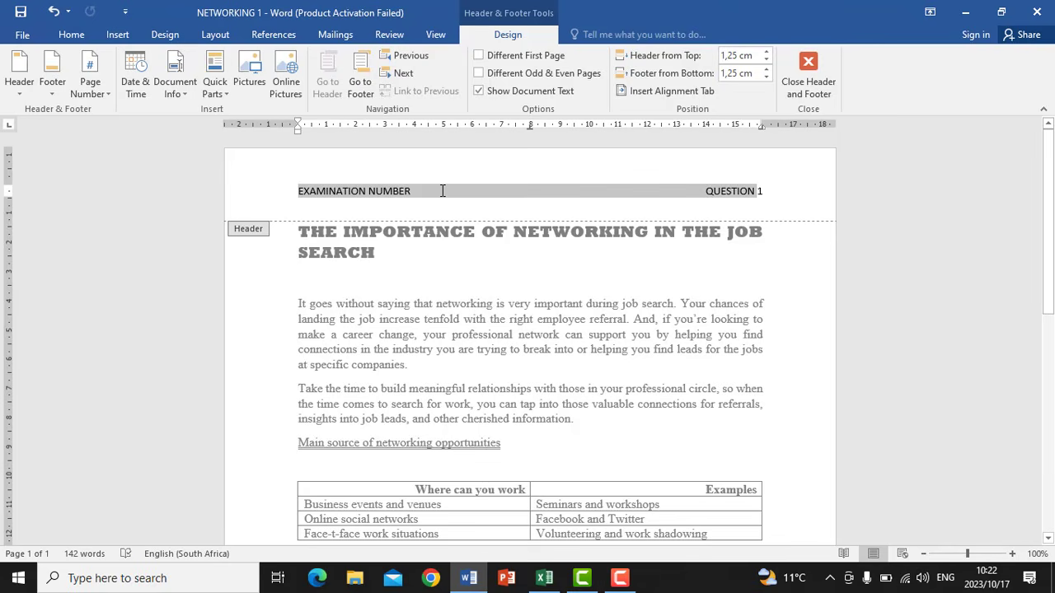
left_click(71, 36)
left_click(352, 87)
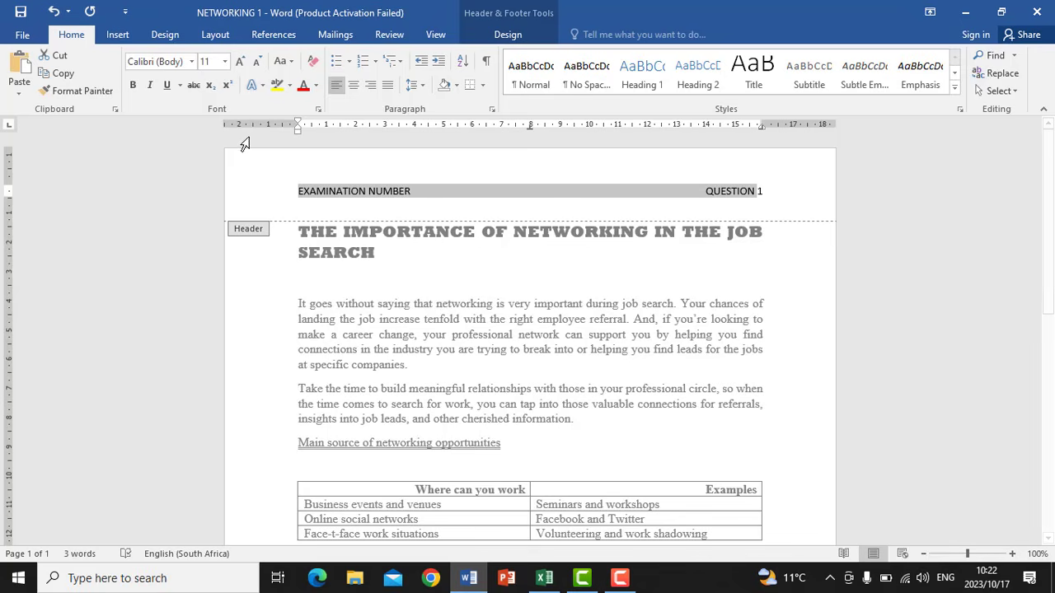
Replace the existing header with a new Blank (Three Columns) header and delete its left and right placeholders
left_click(115, 35)
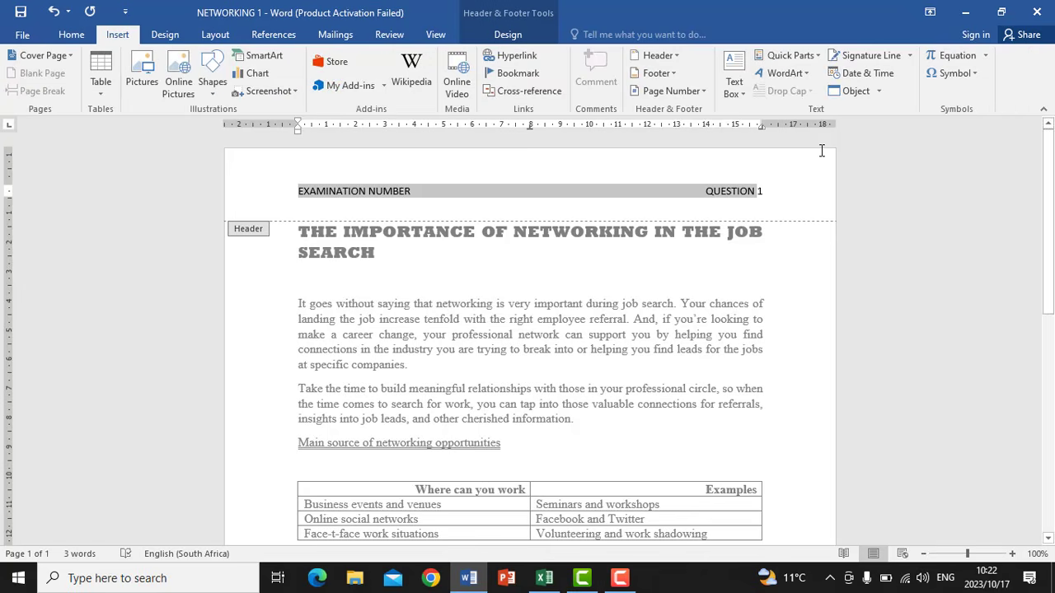
left_click(659, 56)
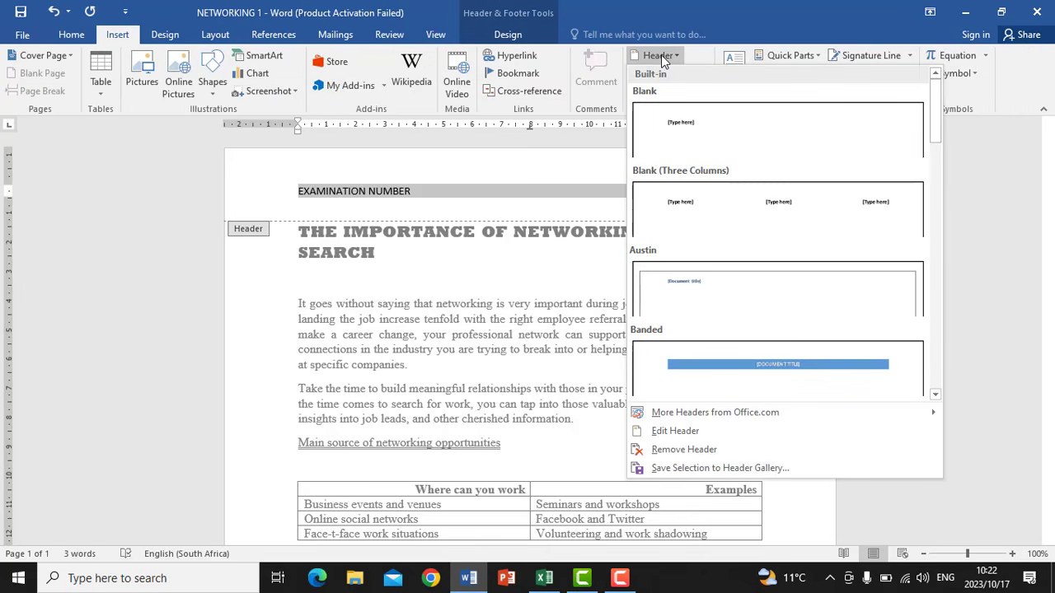
left_click(728, 200)
left_click(316, 194)
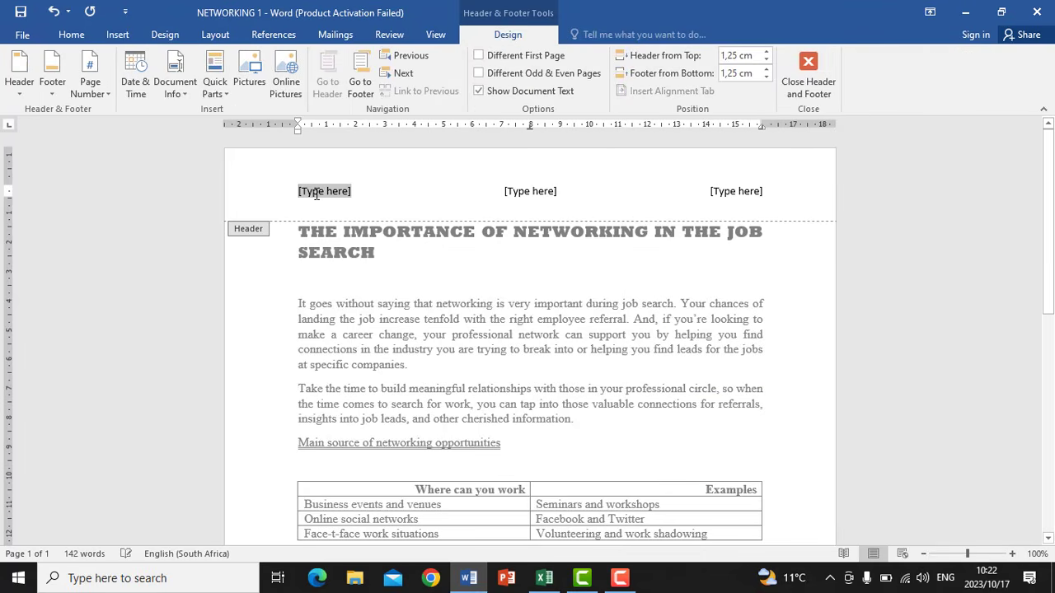
key("Delete")
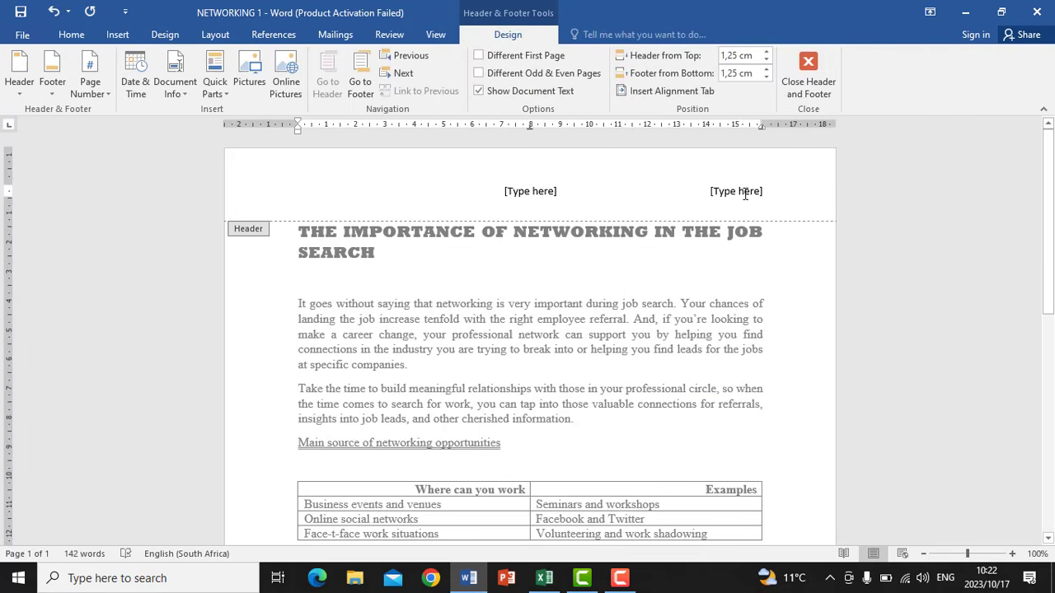
left_click(744, 193)
key("Delete")
Replace the header's centre placeholder with EXAMINATION NUMBER
left_click(535, 192)
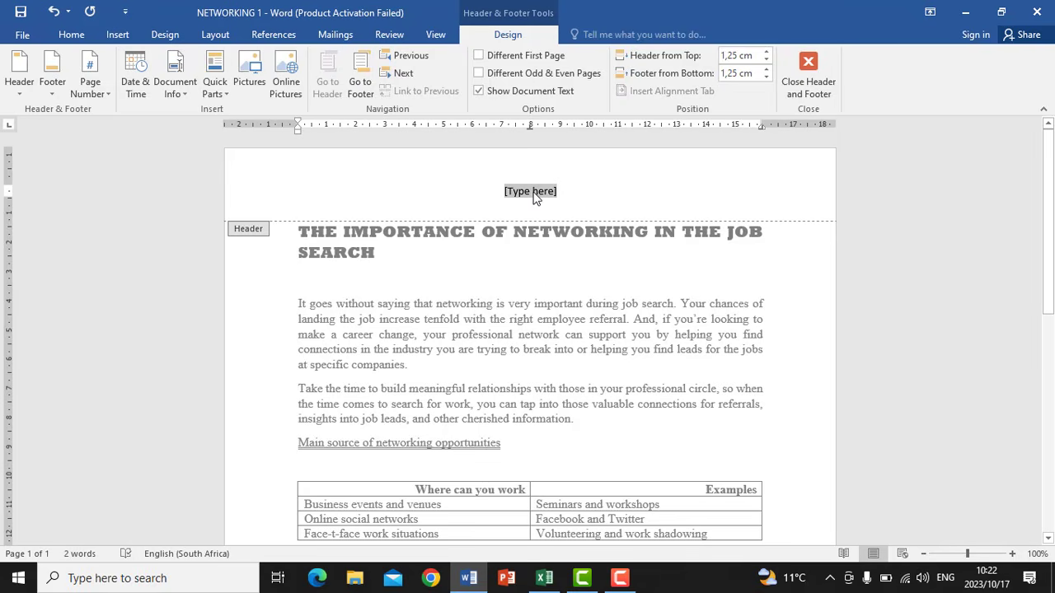
key("Delete")
type("EXA")
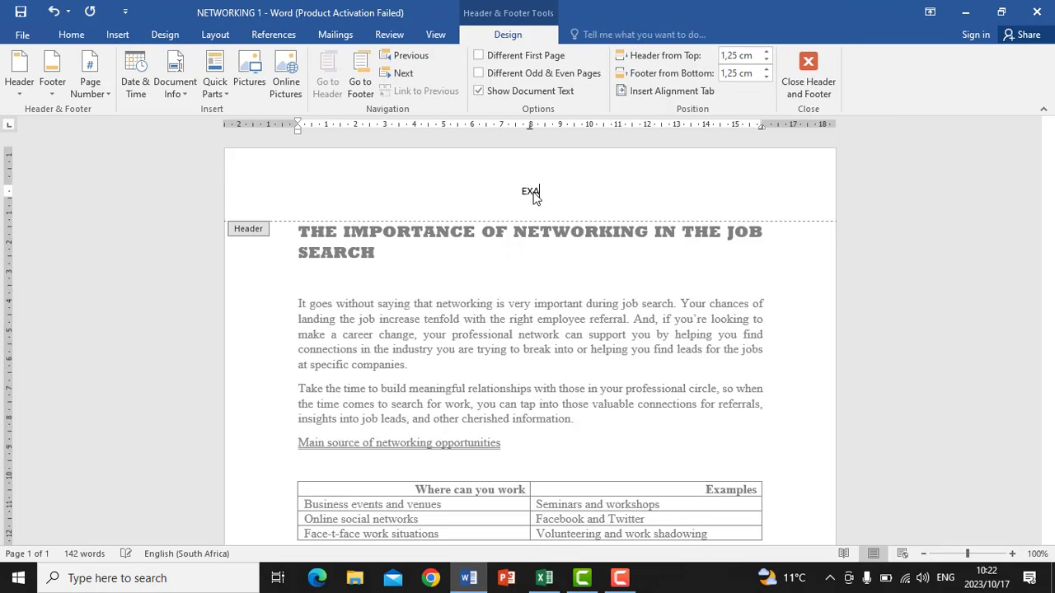
type("MINATION NUMBER")
Add QUESTION 2 centred on a second header line below EXAMINATION NUMBER, and close the header
key("Return")
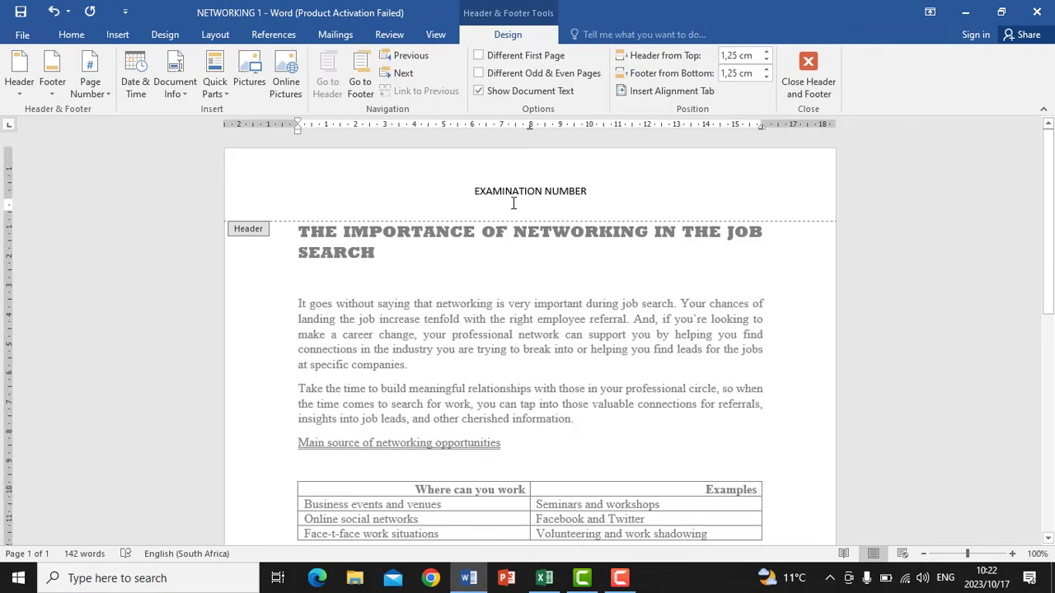
key("Tab")
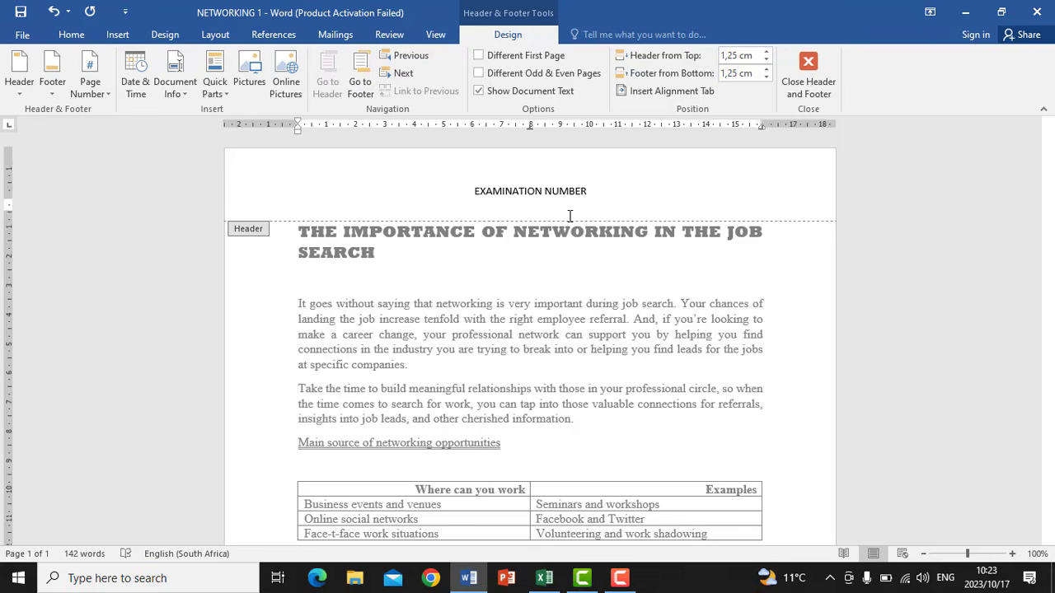
type("QUE")
type("ON 2")
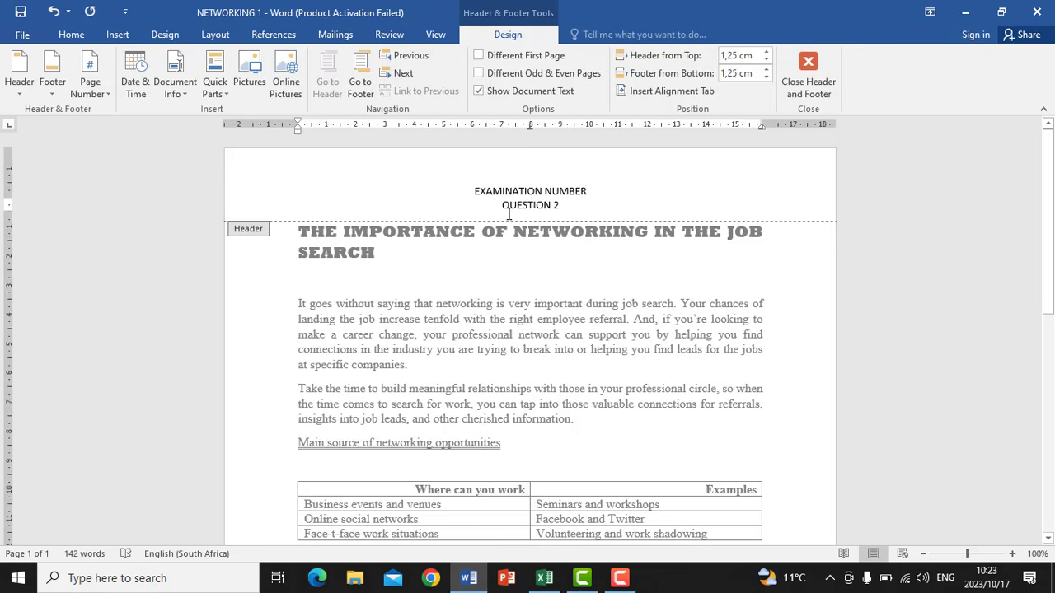
left_click(810, 82)
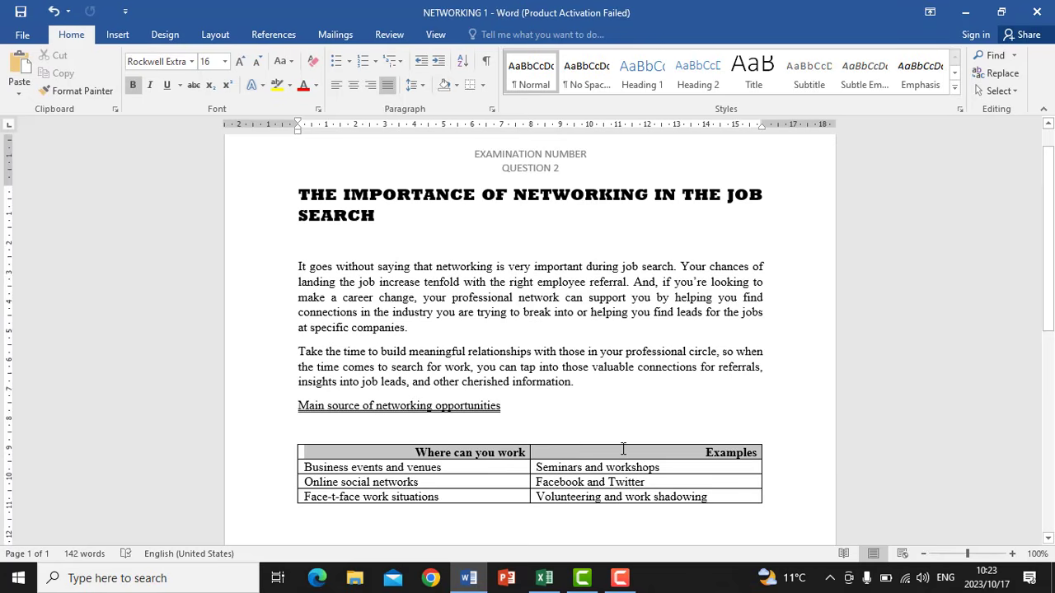
Shade the table's heading row with White, Background 1, Darker 50%
left_click(621, 452)
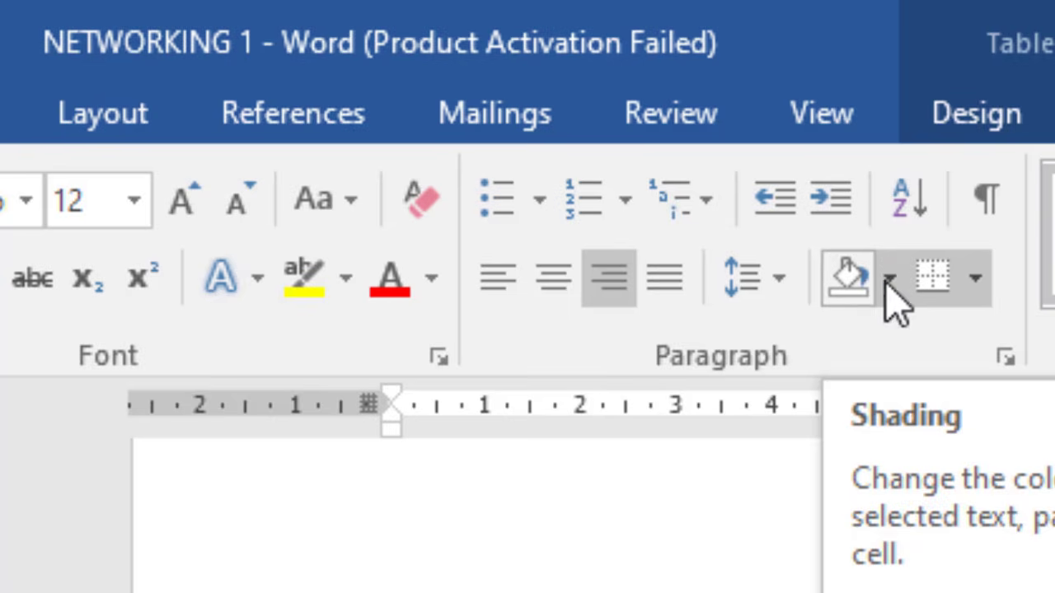
left_click(888, 281)
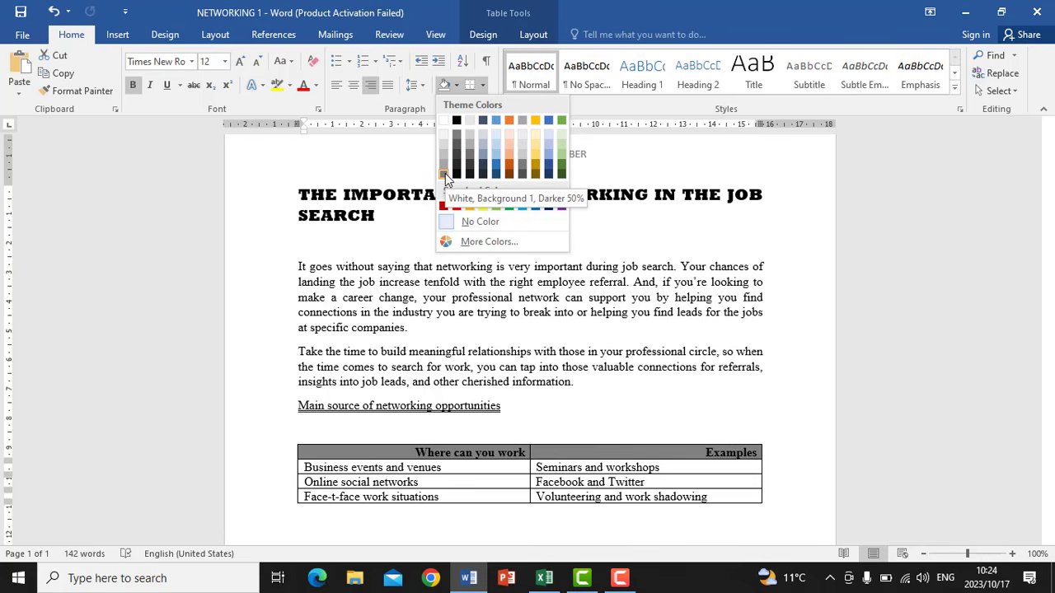
left_click(444, 173)
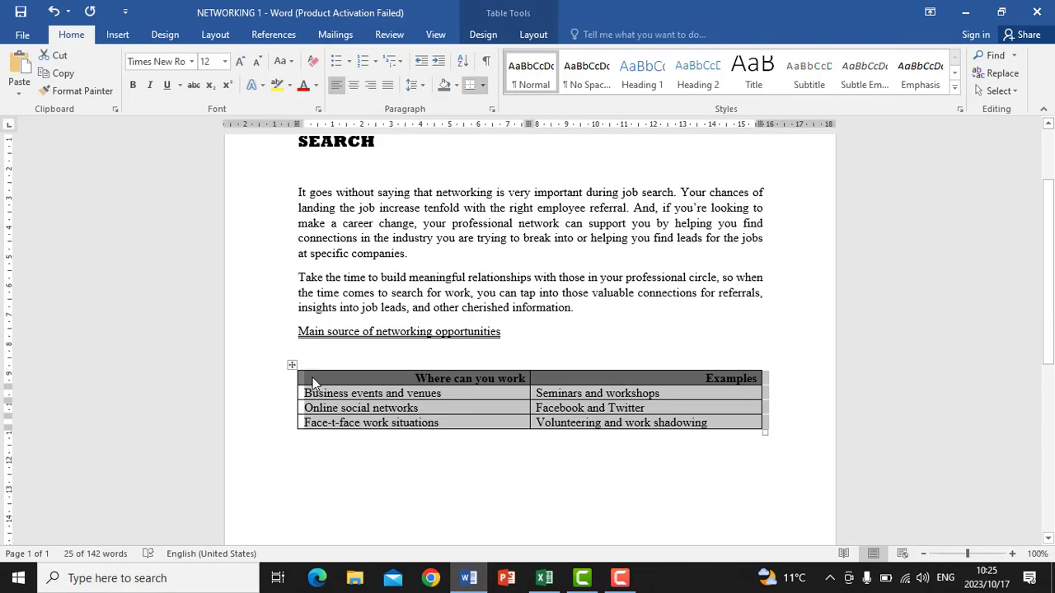
Select the whole networking table and open its Borders and Shading settings
left_click(330, 365)
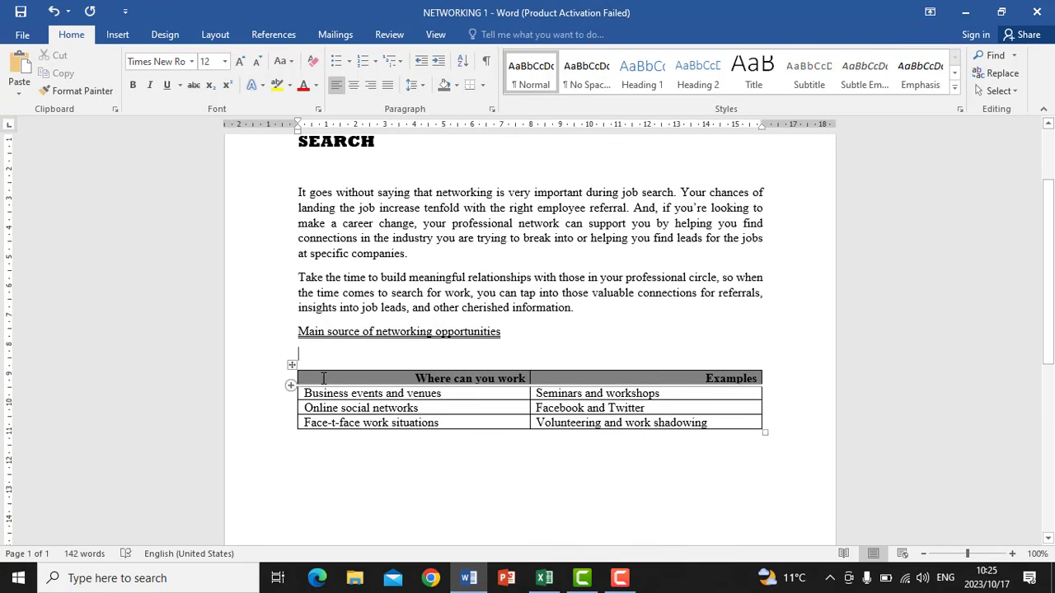
left_click(457, 396)
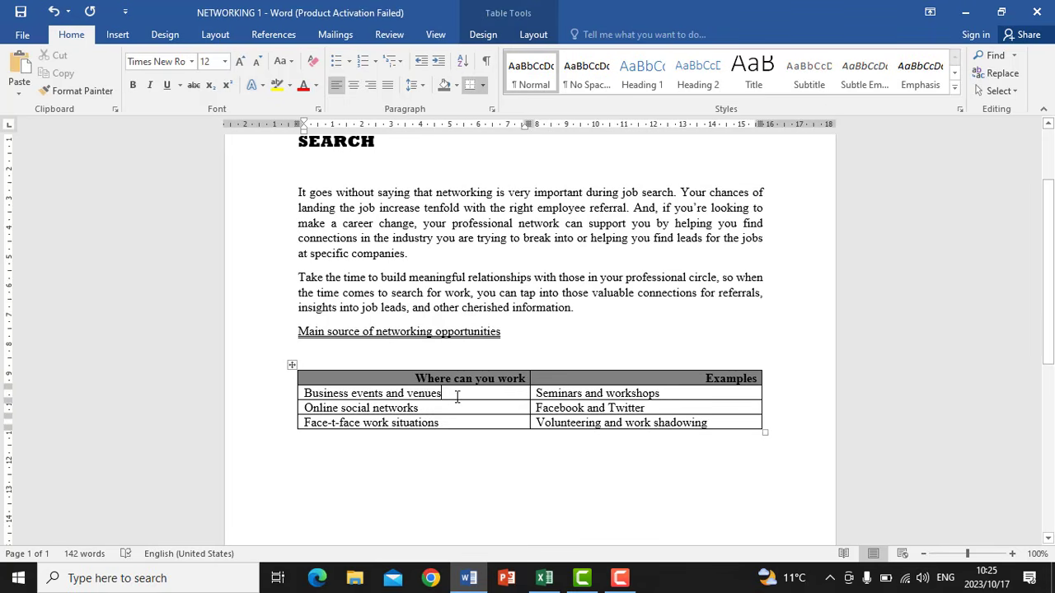
left_click(290, 365)
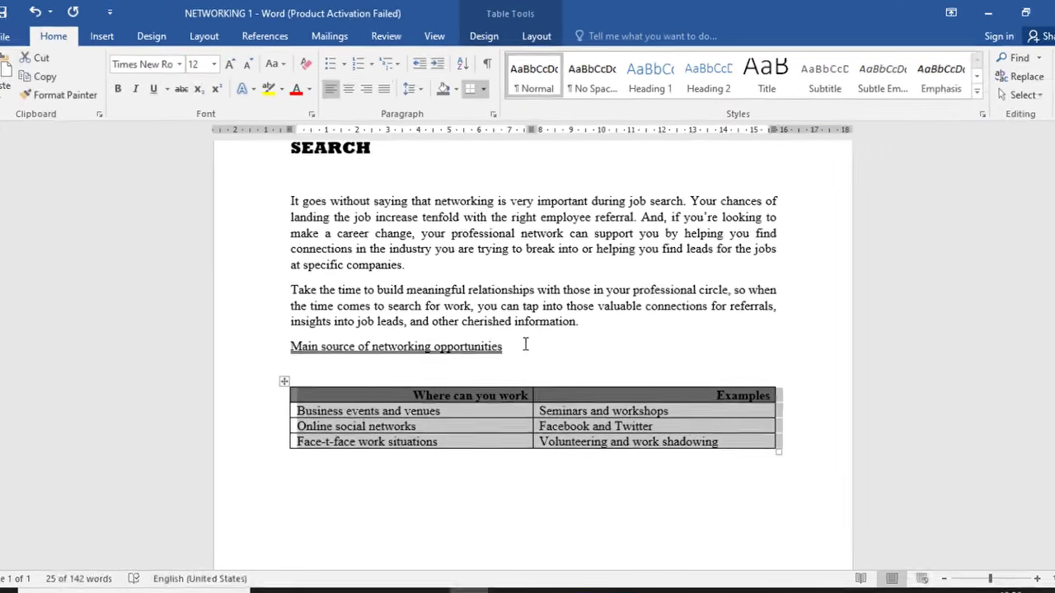
left_click(520, 323)
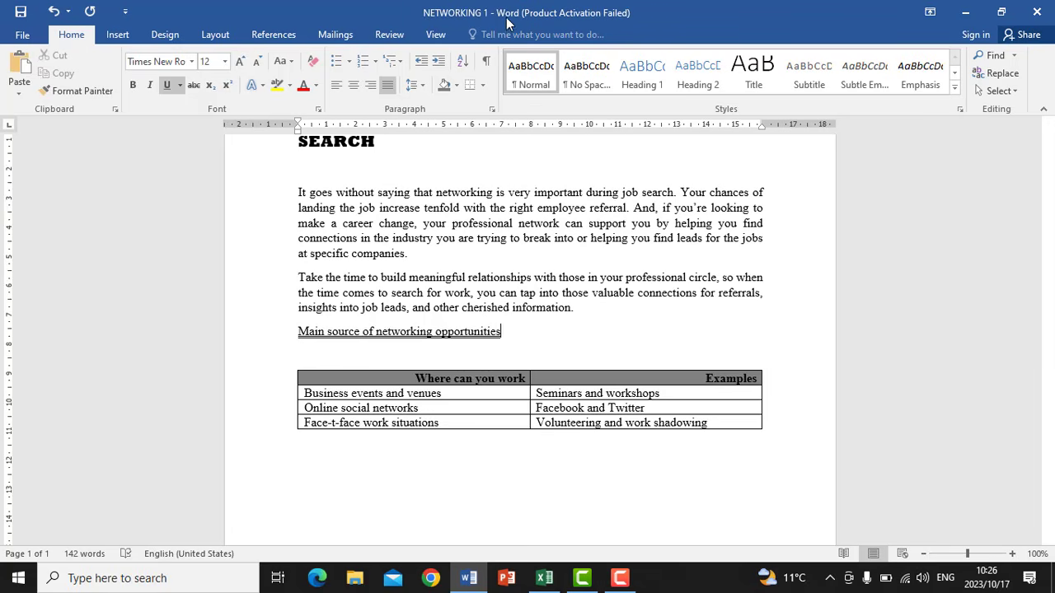
left_click(435, 404)
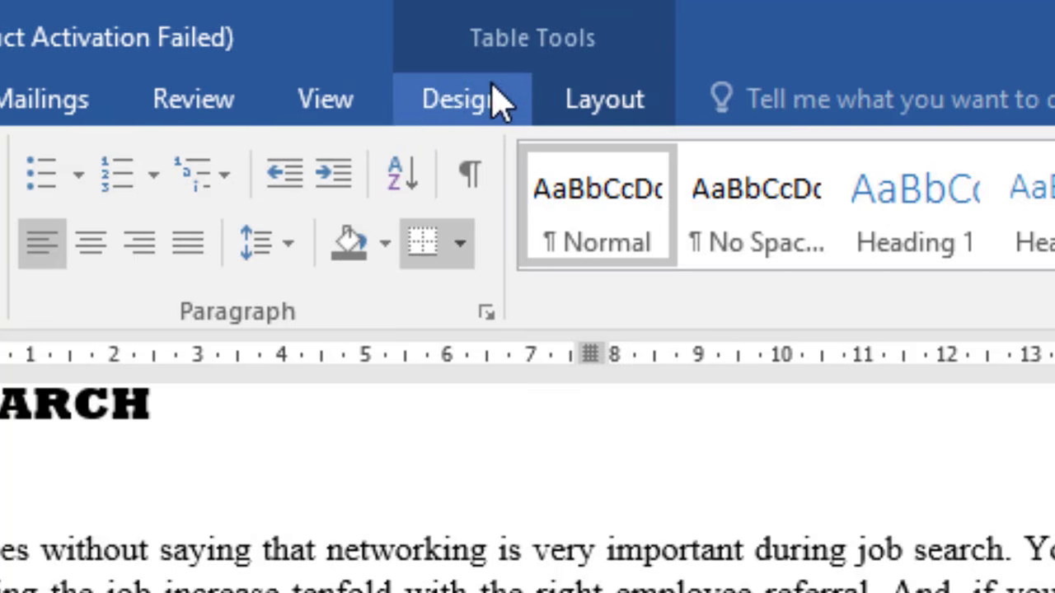
left_click(461, 113)
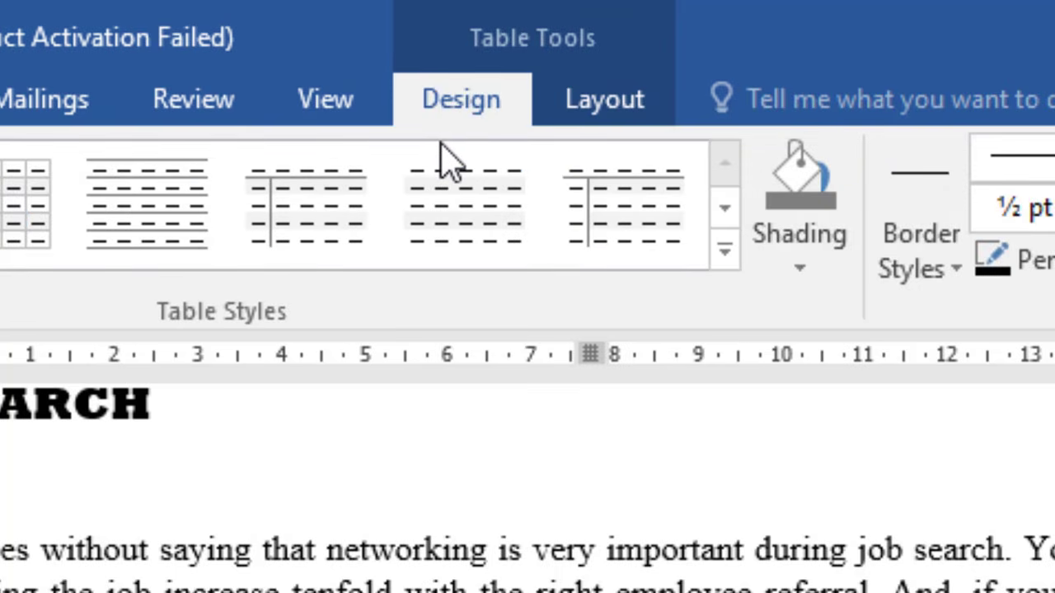
left_click(599, 113)
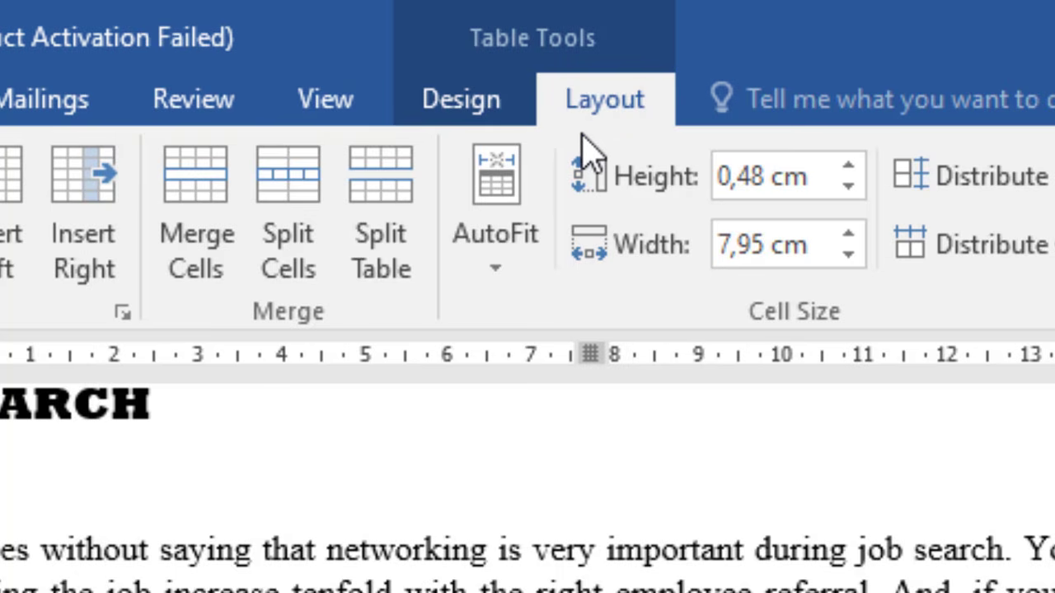
left_click(477, 117)
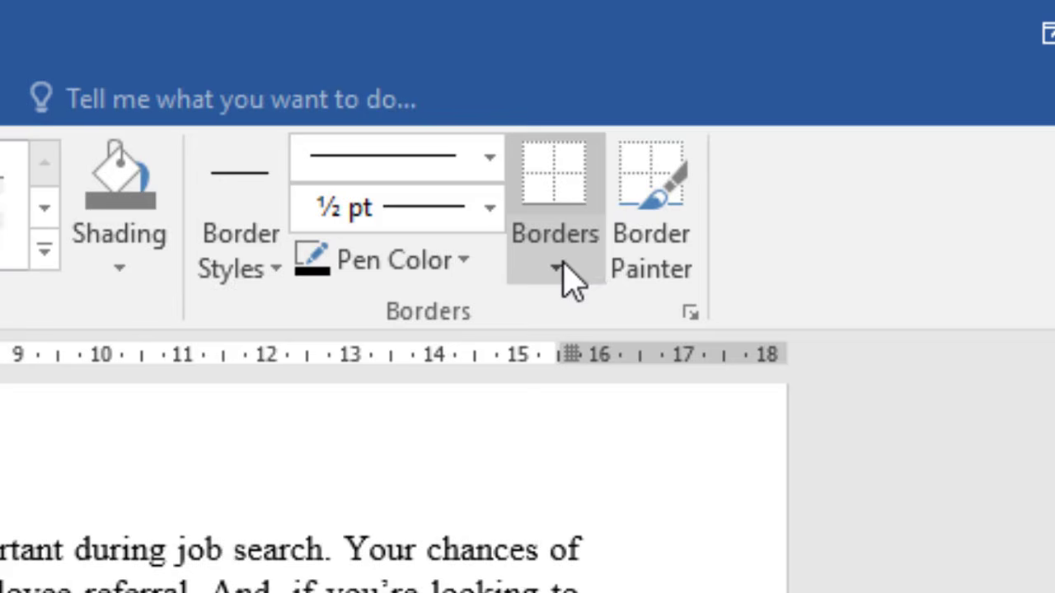
left_click(565, 266)
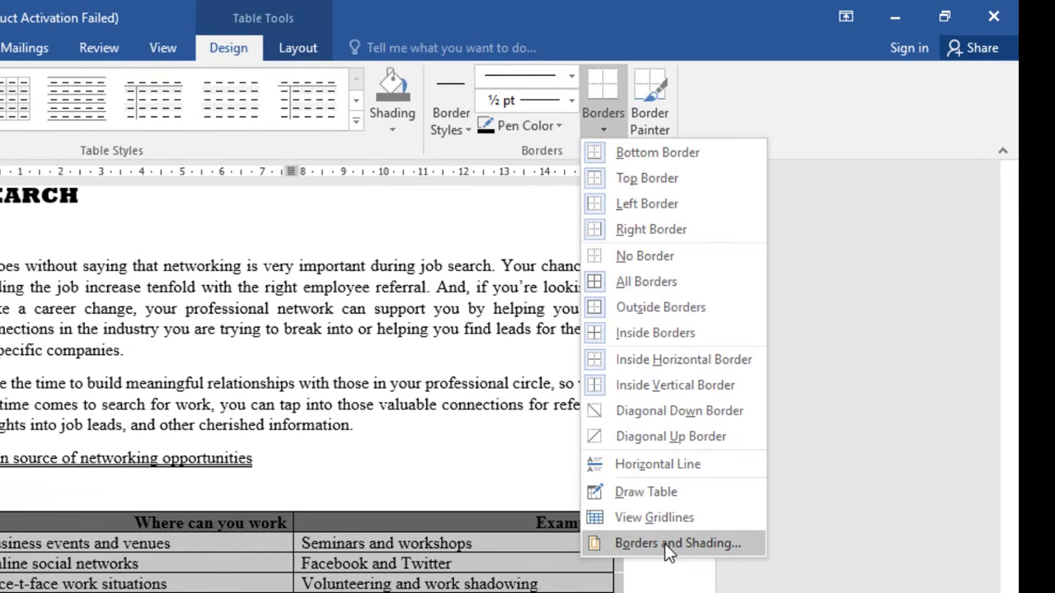
left_click(664, 544)
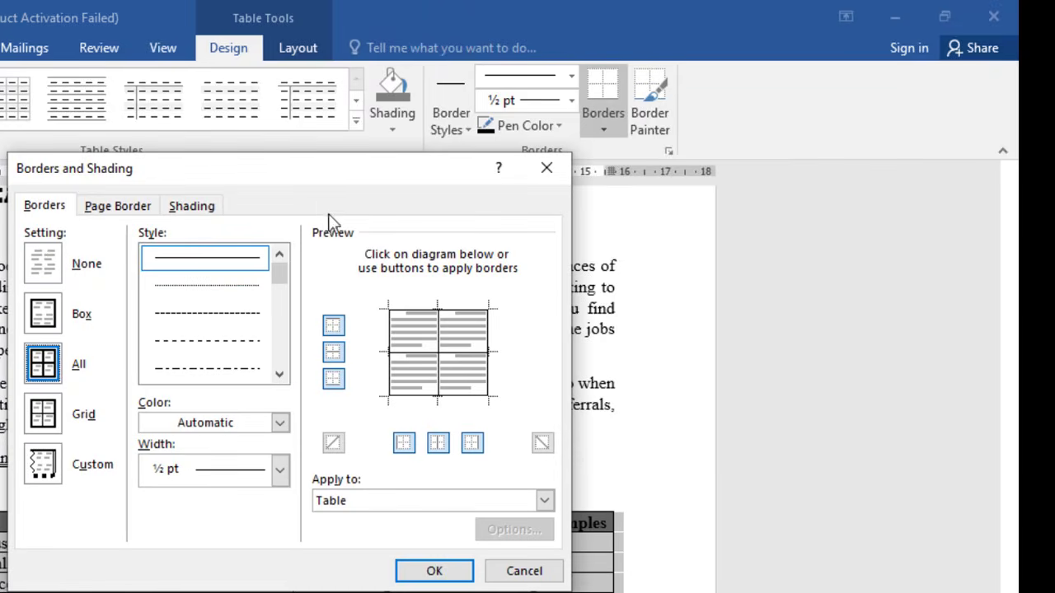
left_click_drag(296, 180, 539, 142)
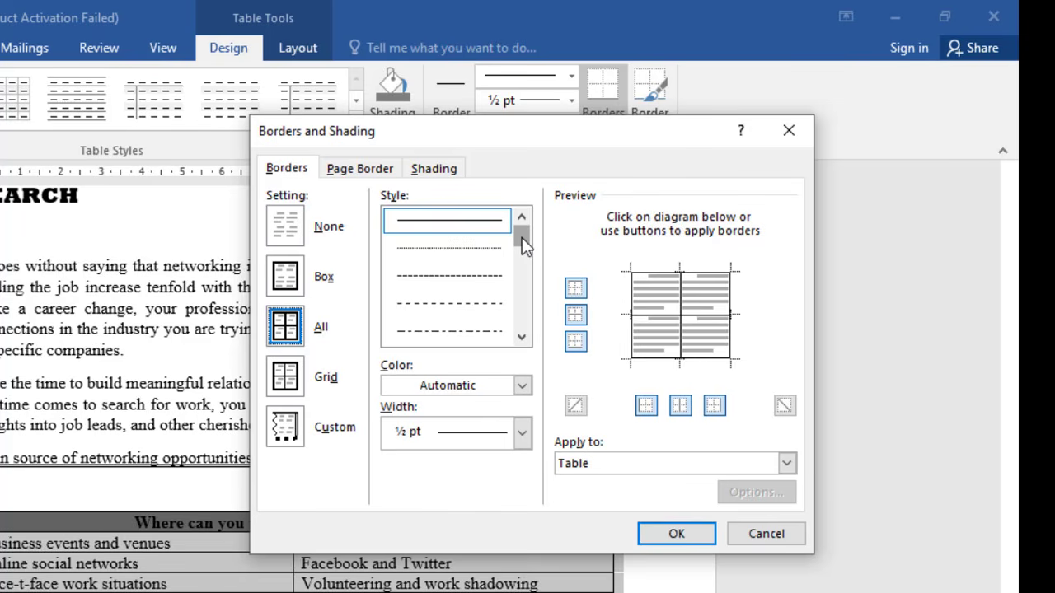
left_click_drag(521, 238, 527, 257)
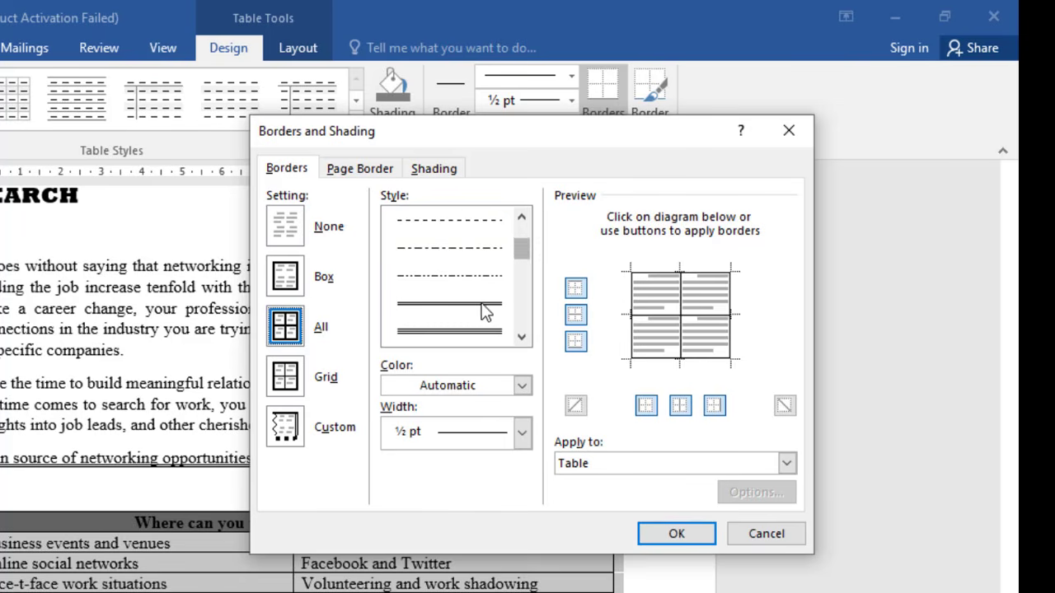
left_click(456, 305)
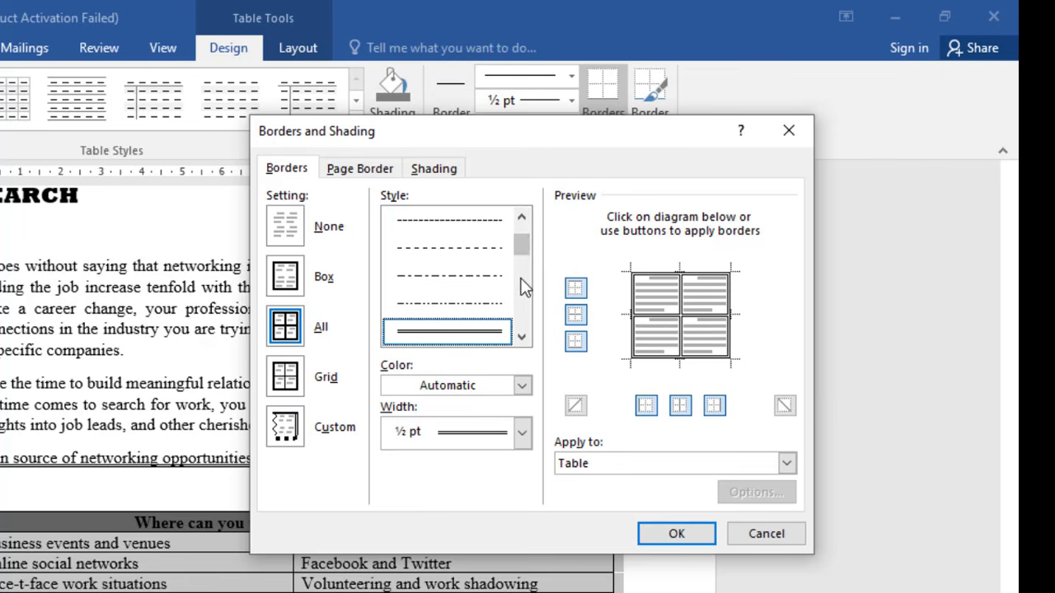
left_click_drag(524, 242, 520, 216)
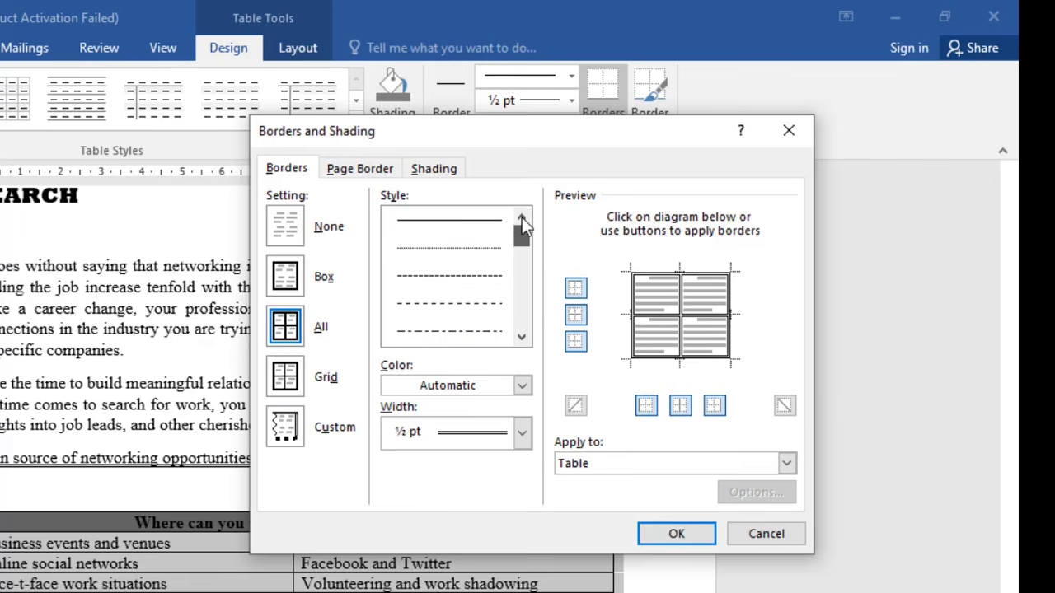
left_click(449, 222)
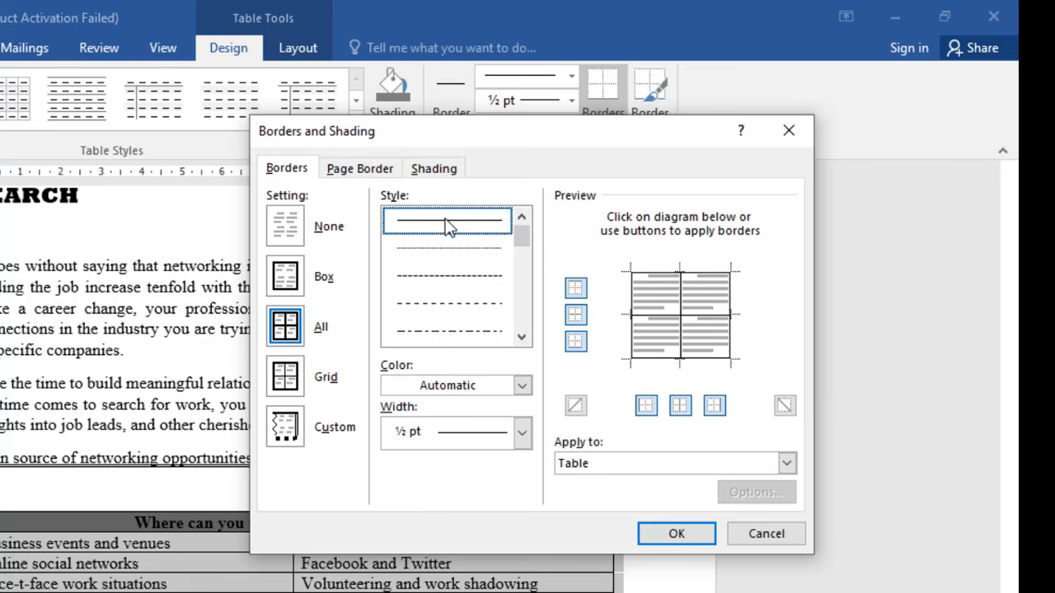
left_click(664, 312)
left_click(678, 311)
left_click(678, 312)
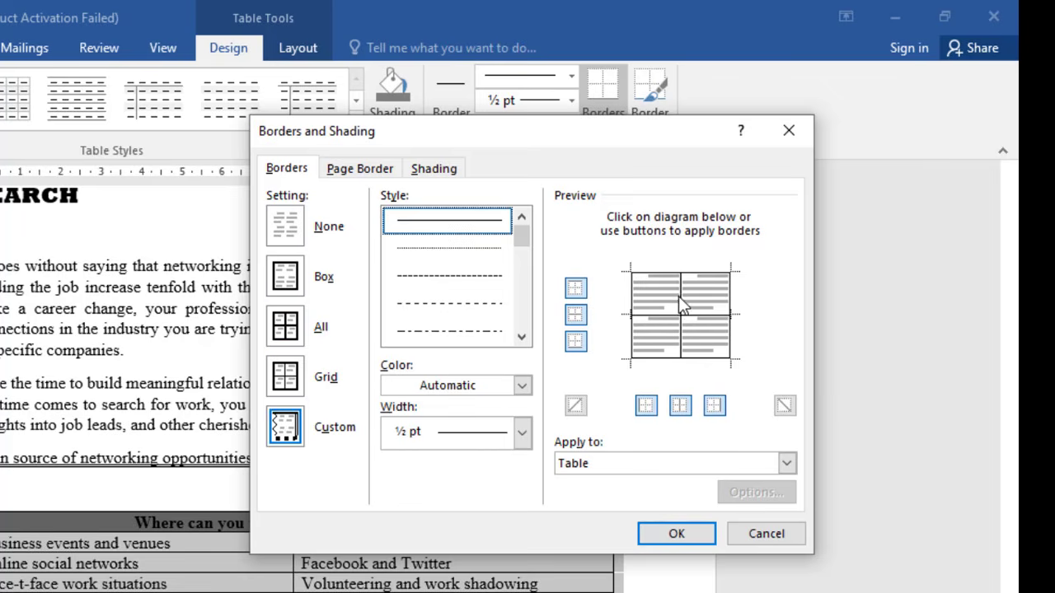
Apply a ½ pt double-line border to the table's four outer edges, keeping single inside lines, and deselect the table
left_click(522, 338)
left_click(521, 338)
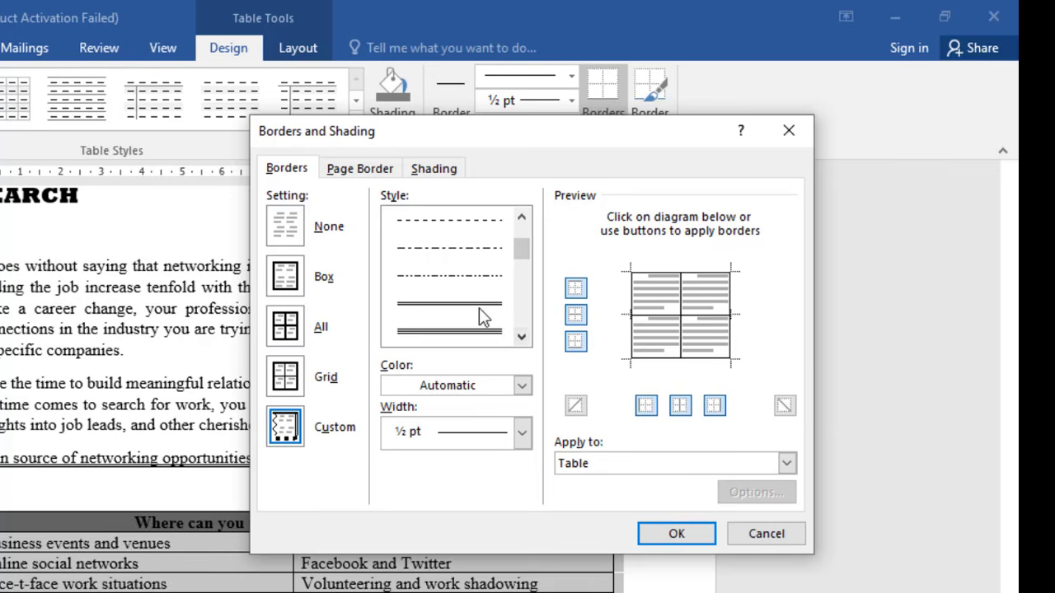
left_click(483, 329)
left_click(665, 282)
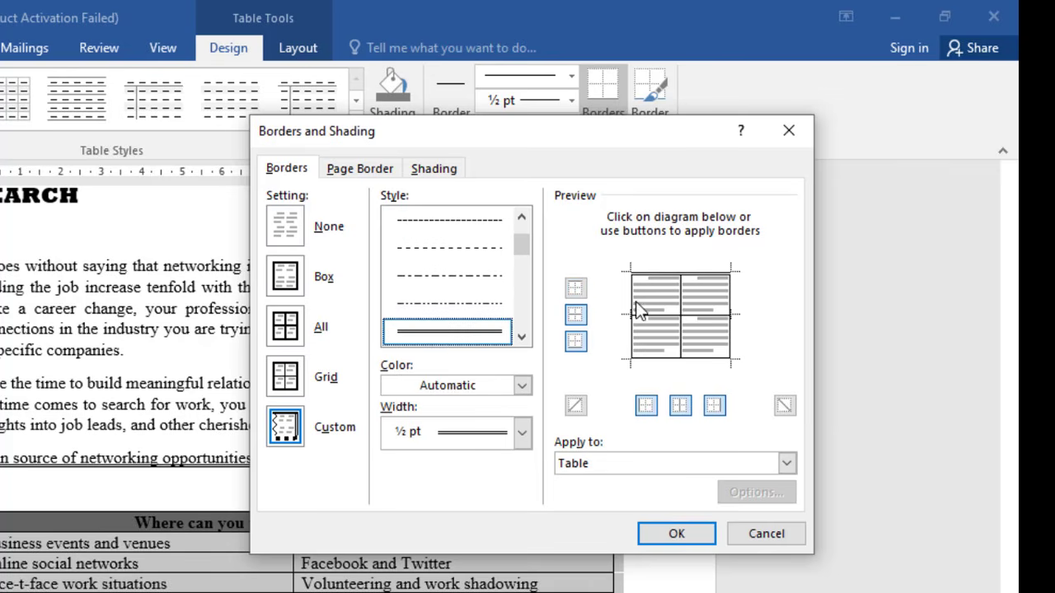
left_click(639, 309)
left_click(661, 357)
left_click(731, 346)
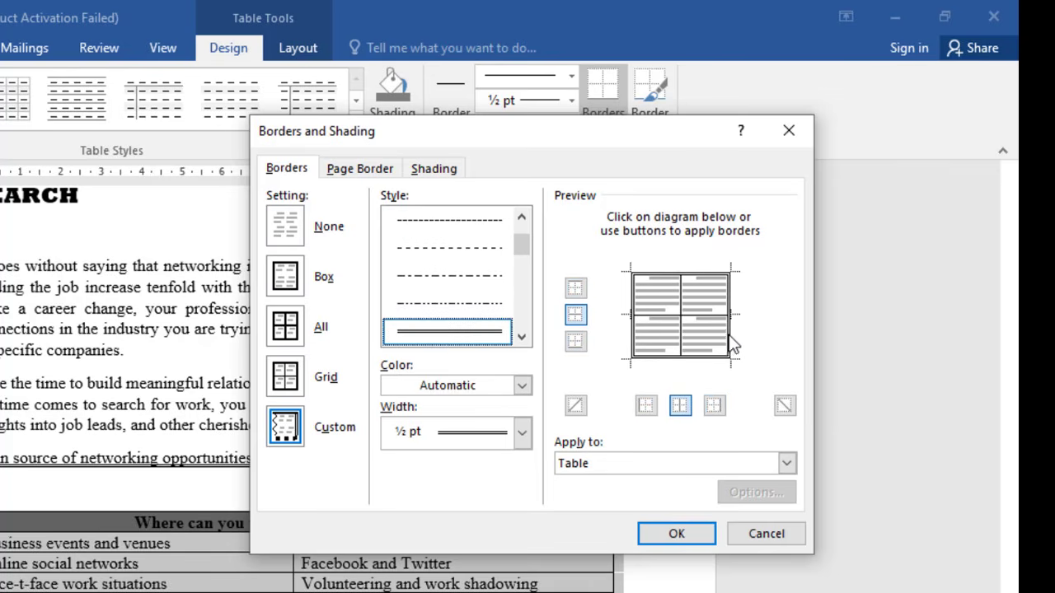
left_click(677, 530)
left_click(323, 530)
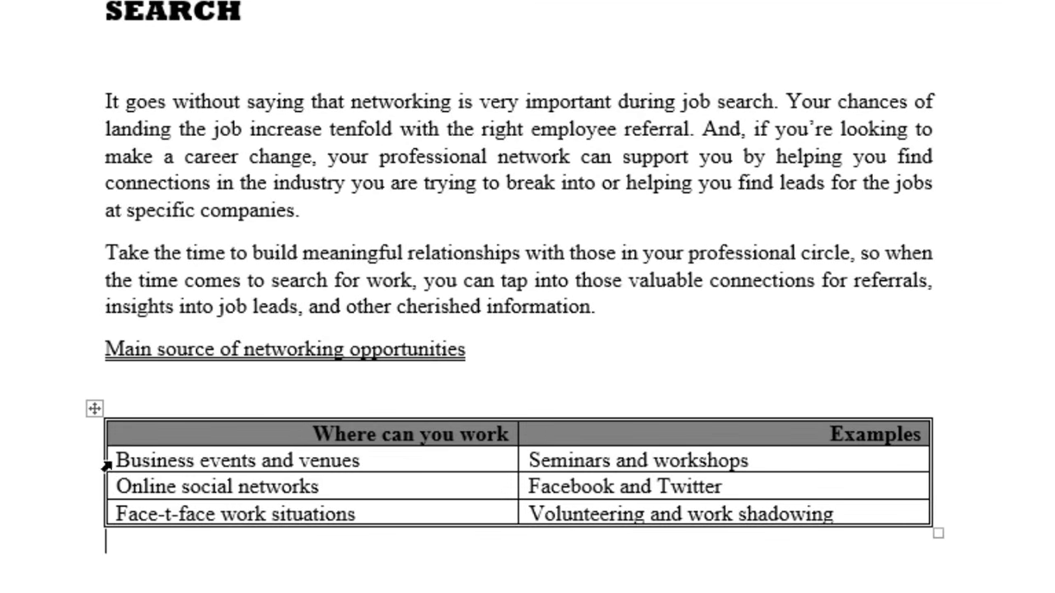
Number the three entries under Where can you work in the 1), 2), 3) format
left_click_drag(118, 462, 262, 506)
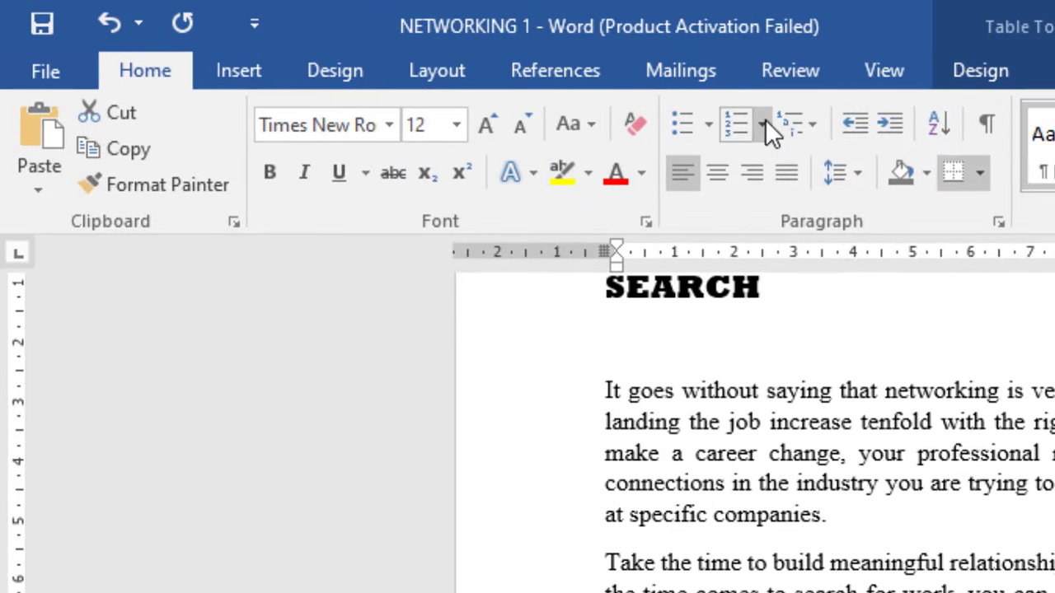
left_click(355, 33)
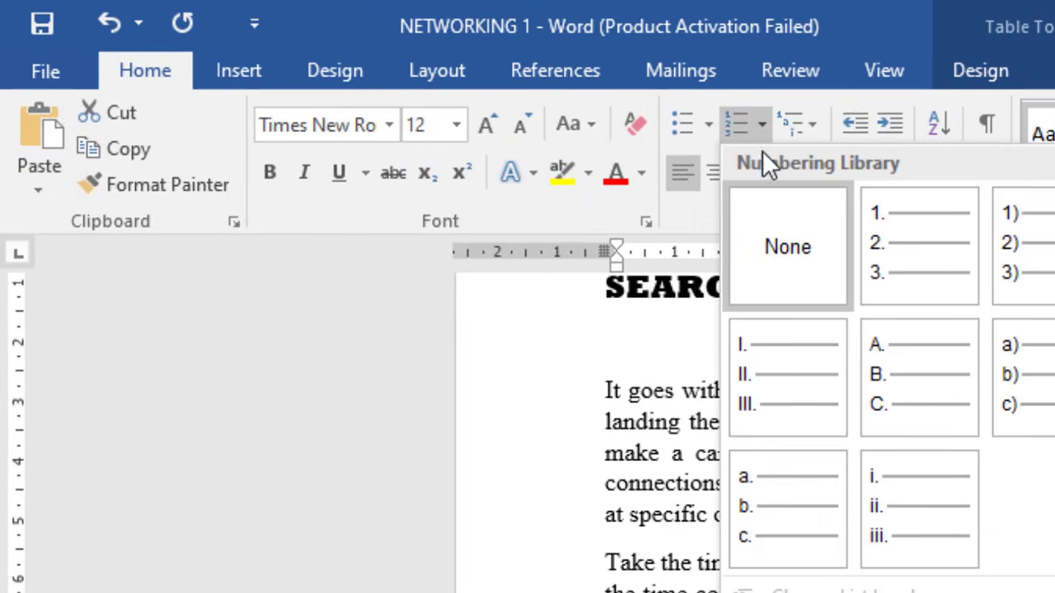
left_click(1051, 268)
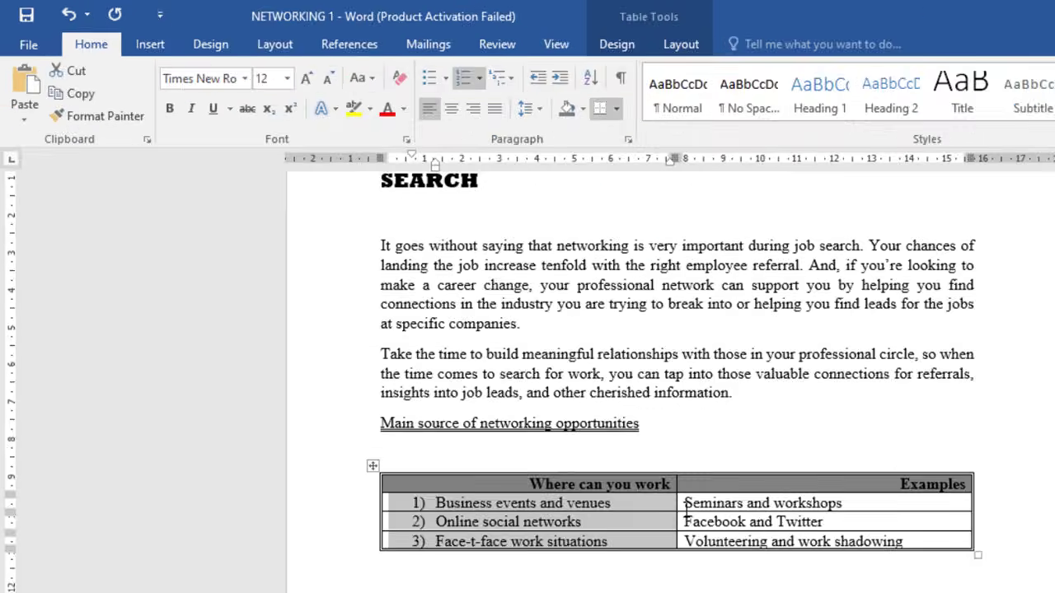
Apply automatic numbering to the three entries in the Examples column
left_click_drag(685, 507, 820, 542)
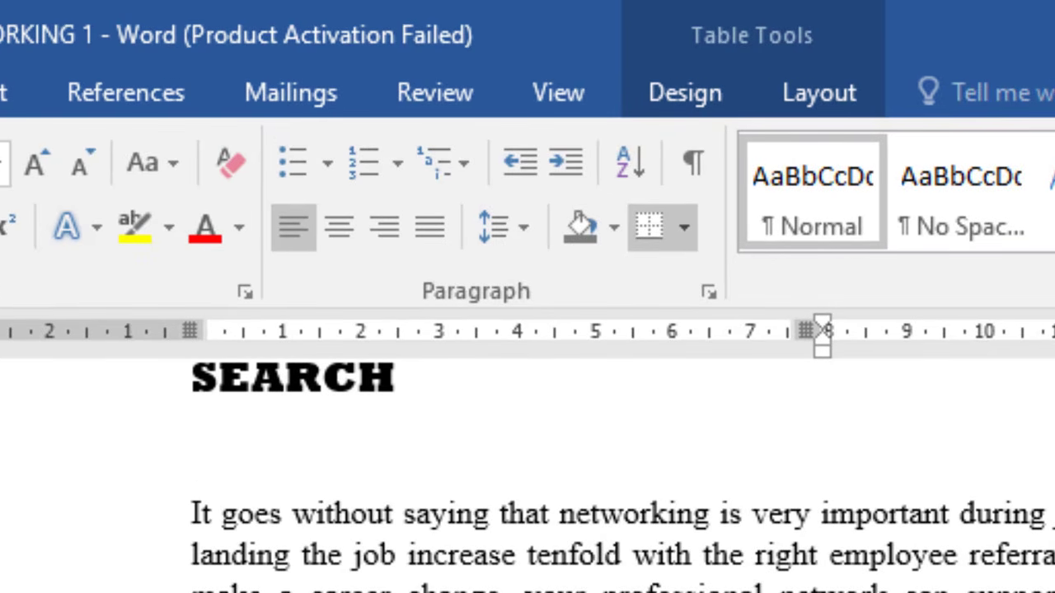
left_click(402, 164)
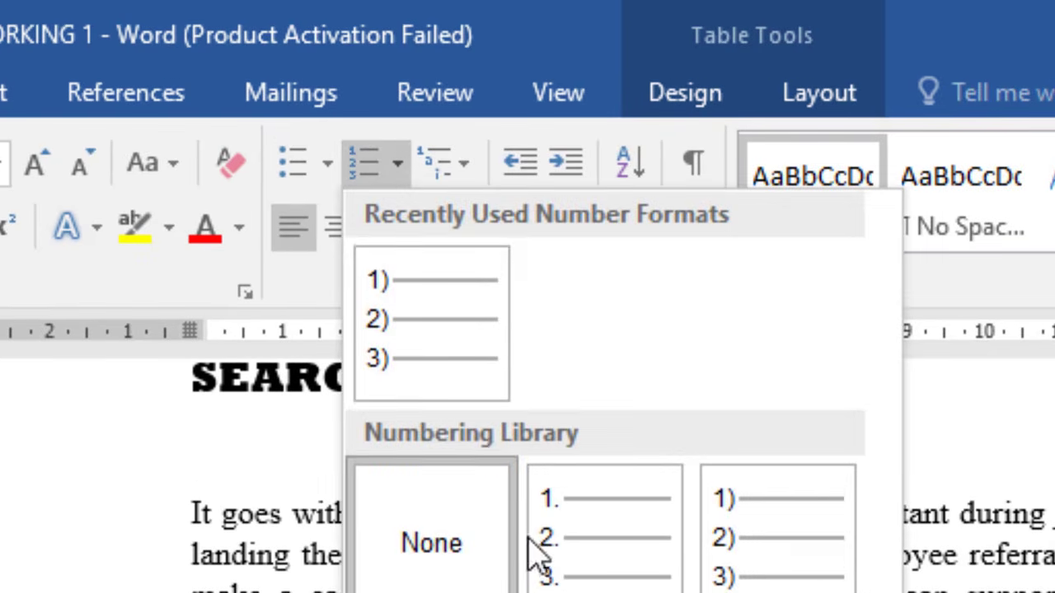
left_click(544, 589)
left_click(544, 590)
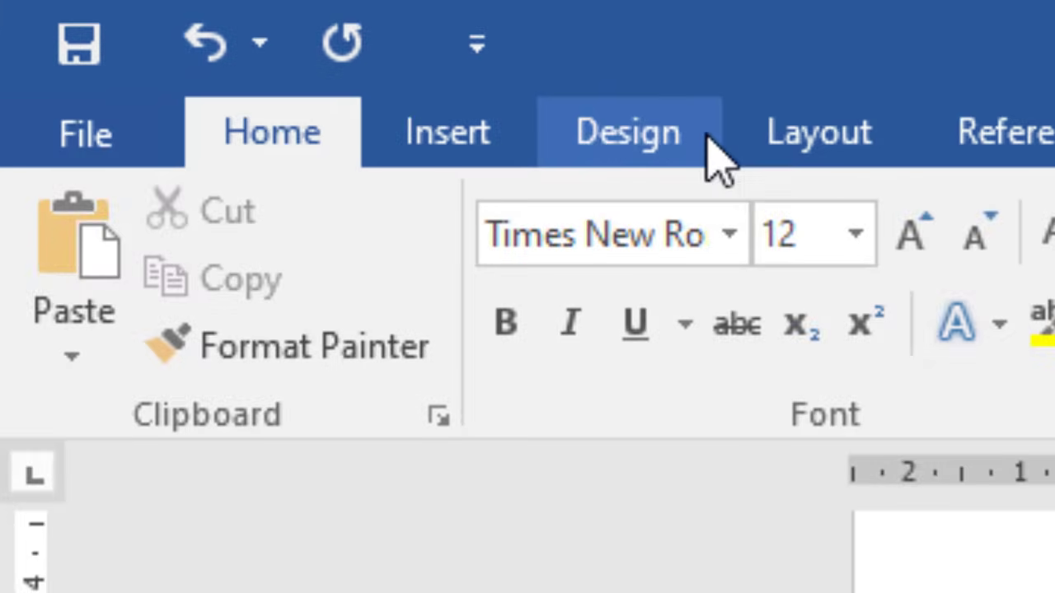
Insert a page break after the table to start a second page, and dismiss the Office Activation Wizard
left_click(798, 138)
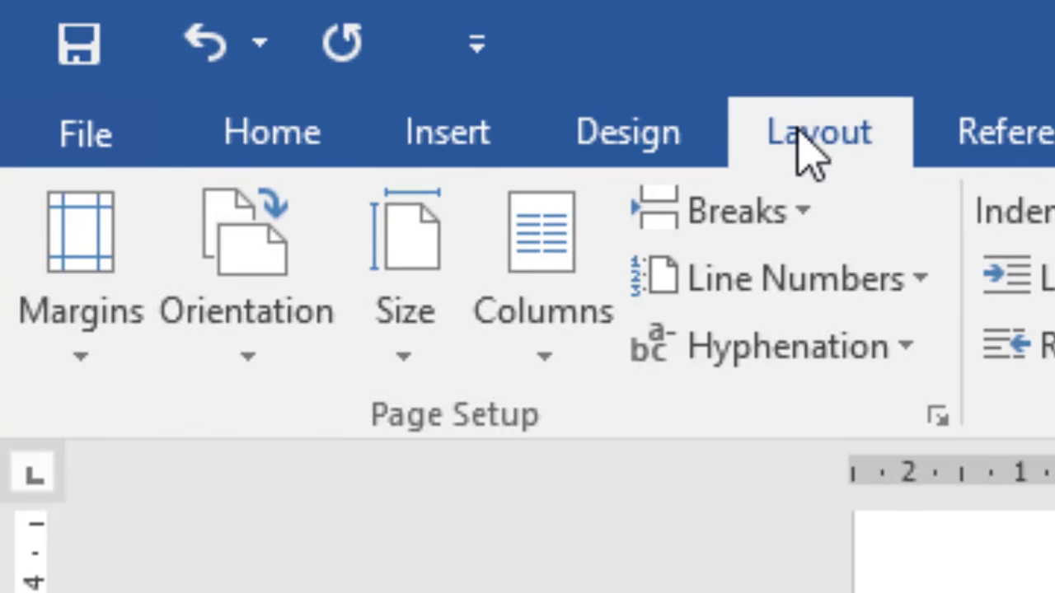
left_click(778, 216)
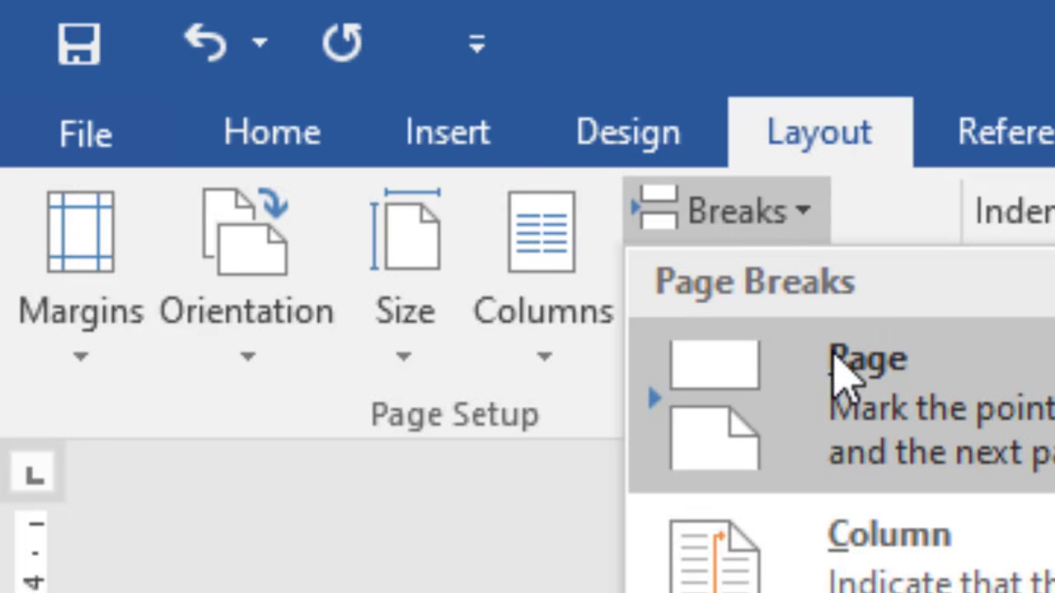
left_click(879, 429)
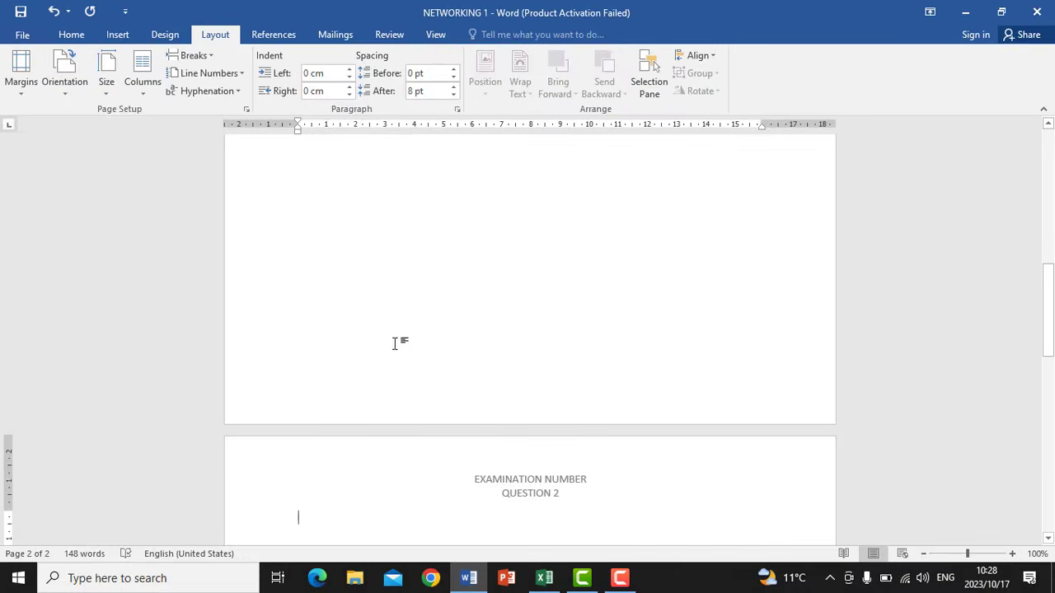
scroll(420, 363, "down", 3)
scroll(410, 431, "down", 4)
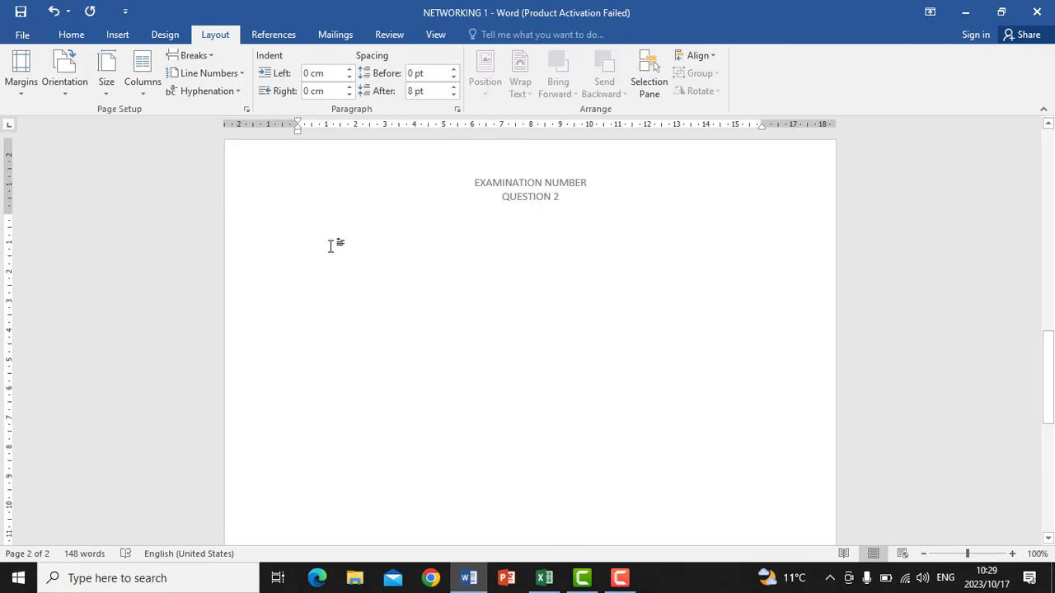
scroll(329, 245, "down", 1)
scroll(330, 245, "up", 1)
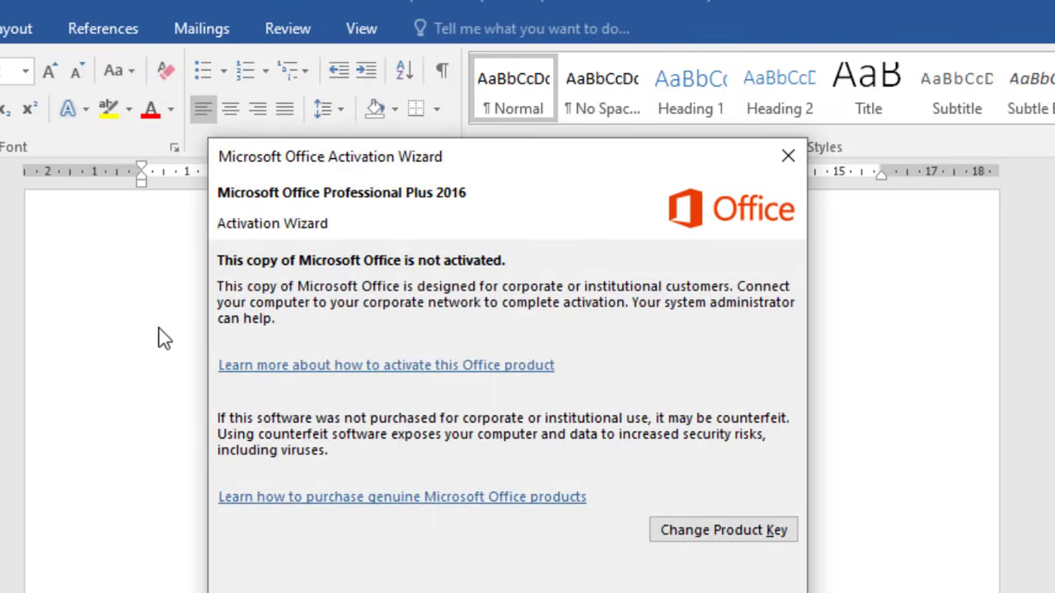
left_click(788, 156)
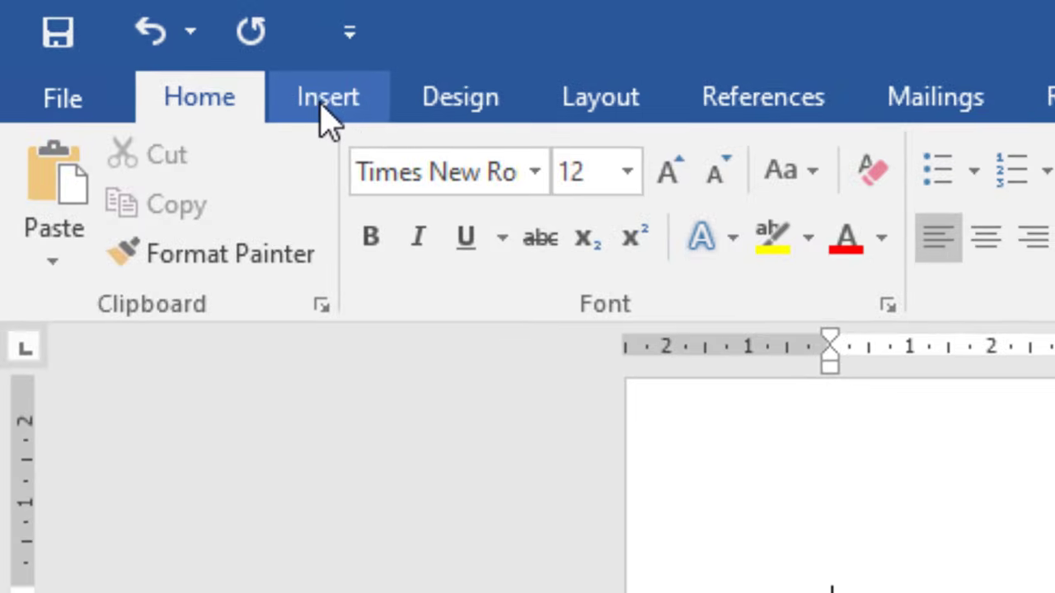
Insert the IF FUNCTIONS EXPLAINED POSTER picture from the ONLINE TUTORIALS folder on the second page and leave it selected
left_click(117, 39)
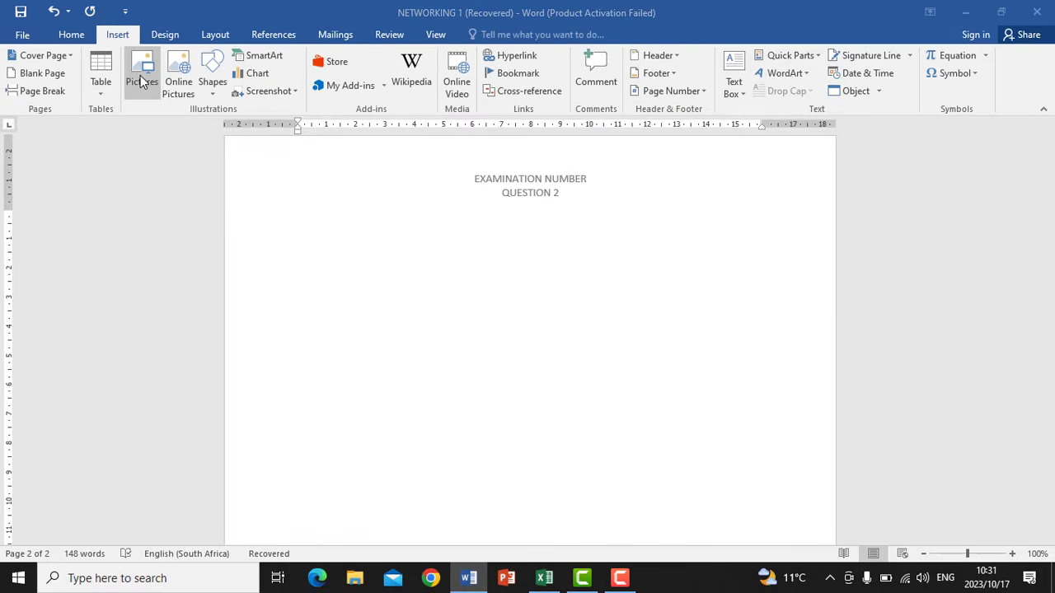
left_click(142, 82)
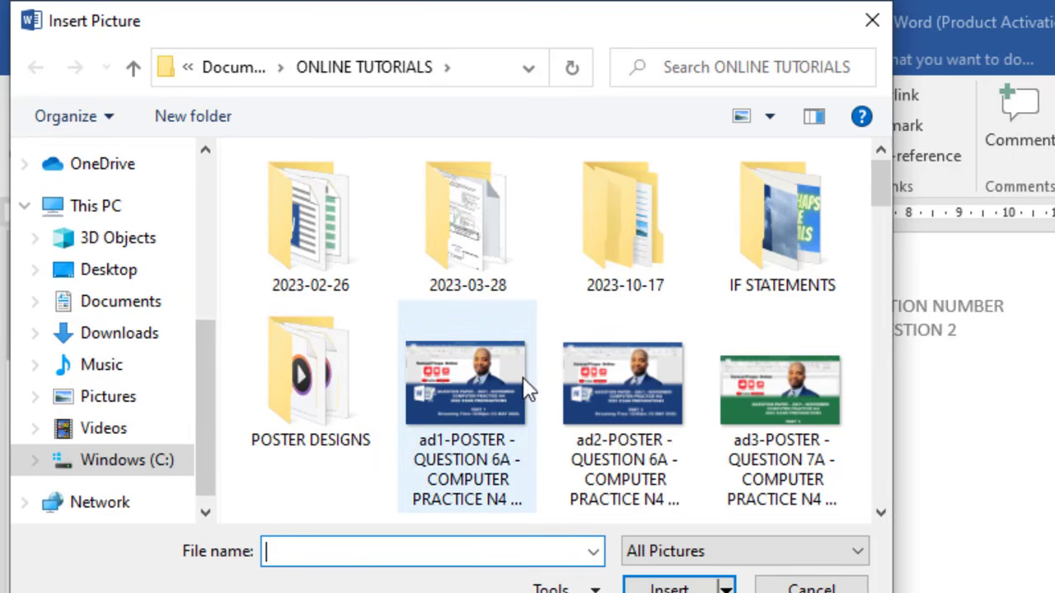
left_click(465, 447)
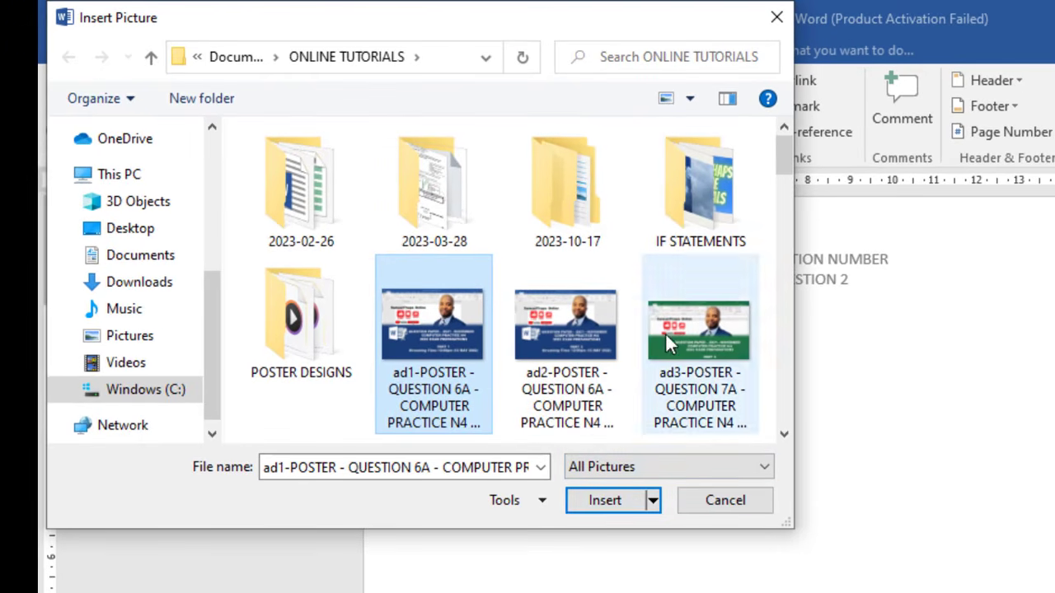
left_click_drag(790, 149, 805, 228)
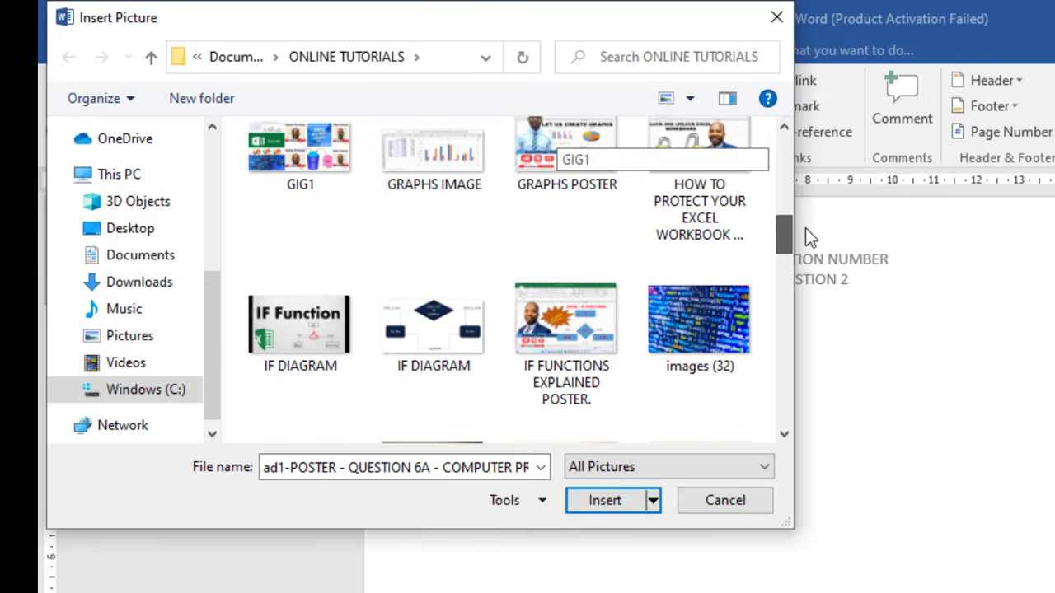
left_click(570, 328)
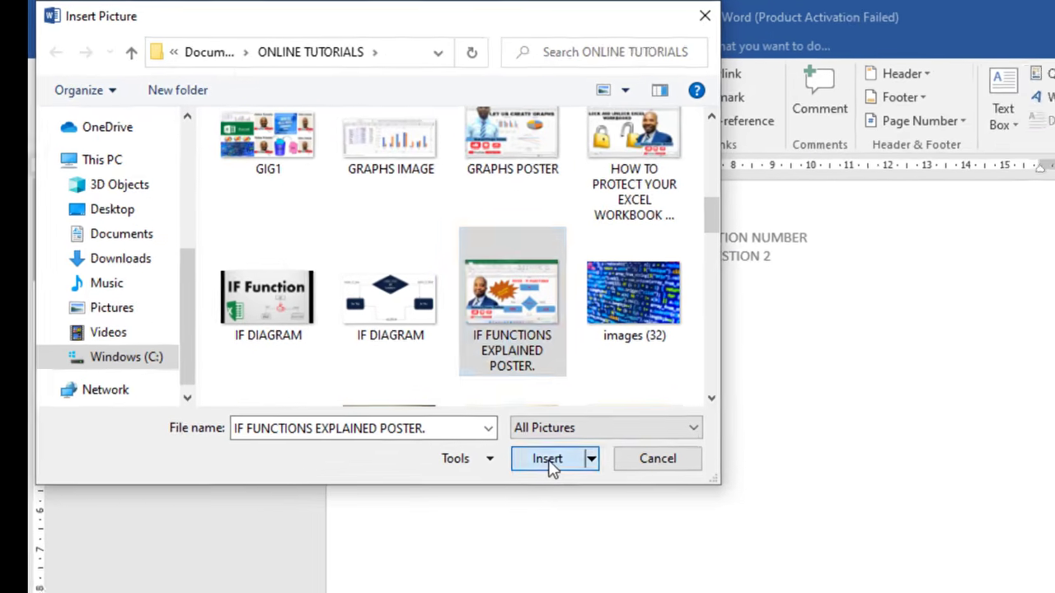
left_click(547, 459)
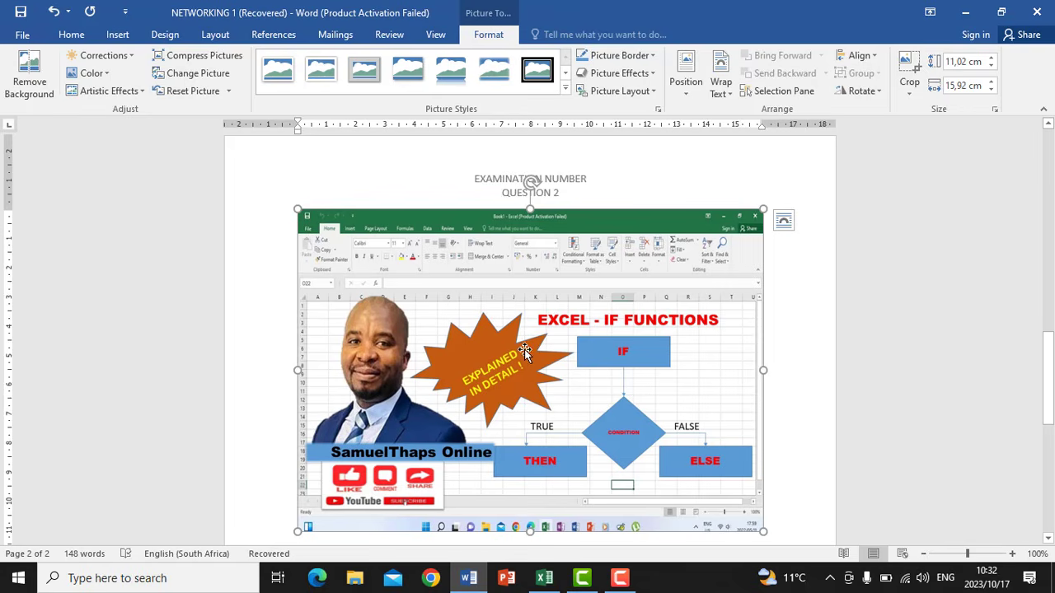
left_click(780, 289)
left_click(610, 287)
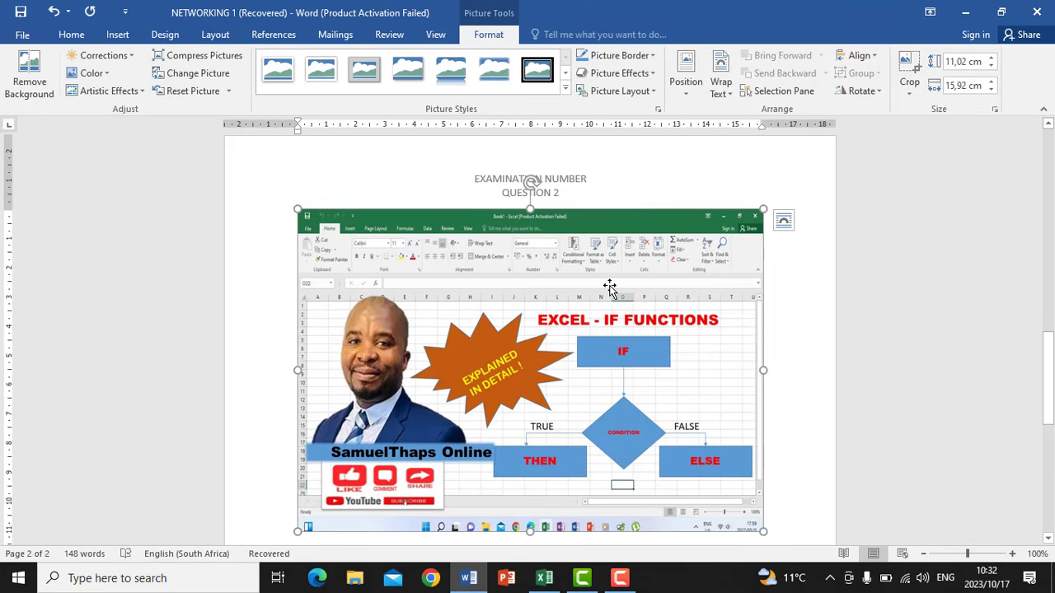